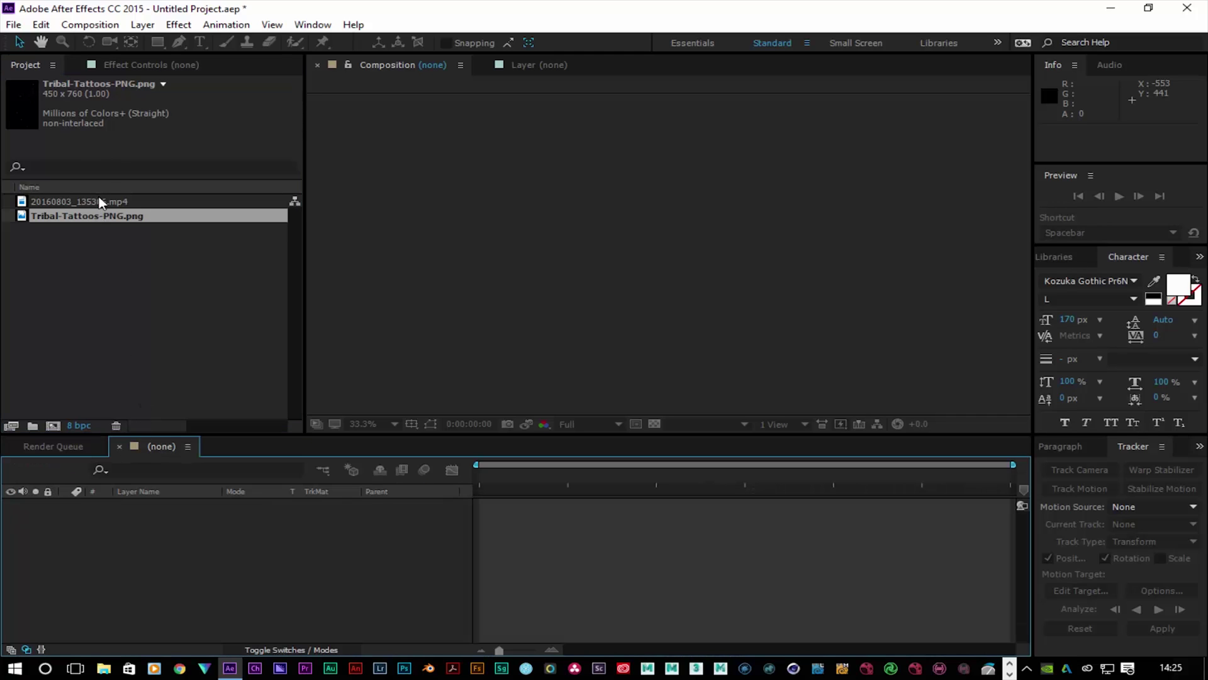
Step: Pick the arm video 20160803_135306.mp4 for import into the project
{"action": "left_click", "coordinate": [99, 200]}
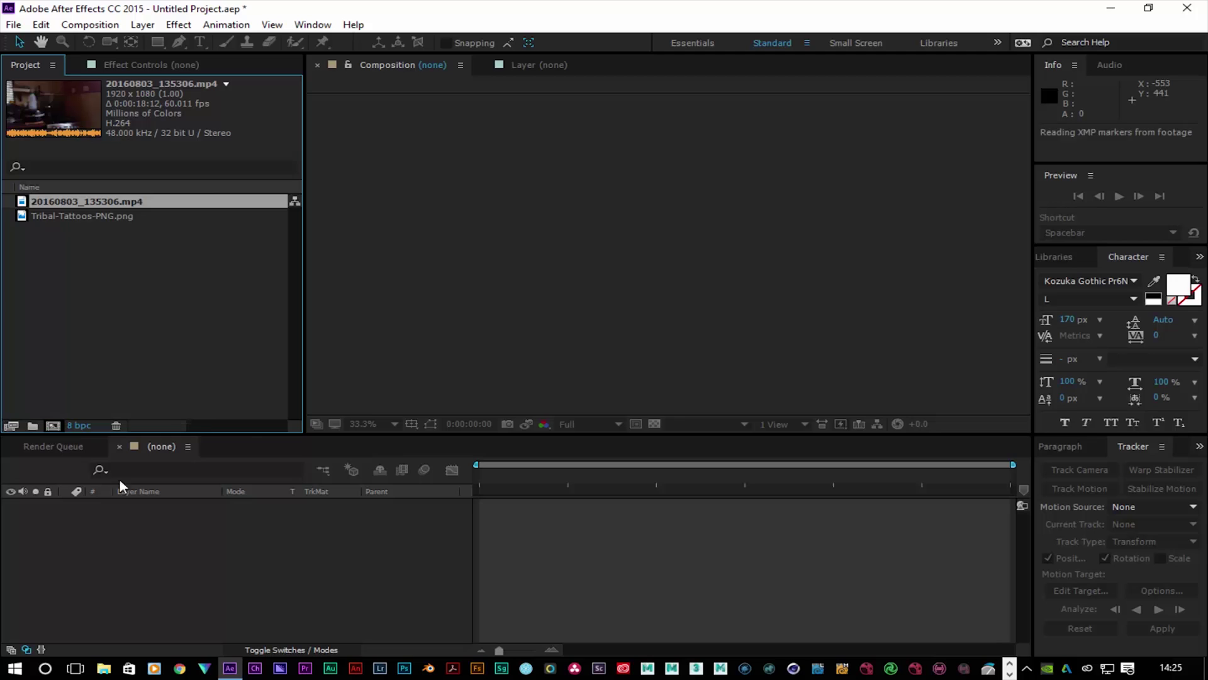
Step: Create a composition from the arm video and trim it to a work area starting near 5 seconds
{"action": "left_click_drag", "start_coordinate": [119, 479], "coordinate": [648, 478]}
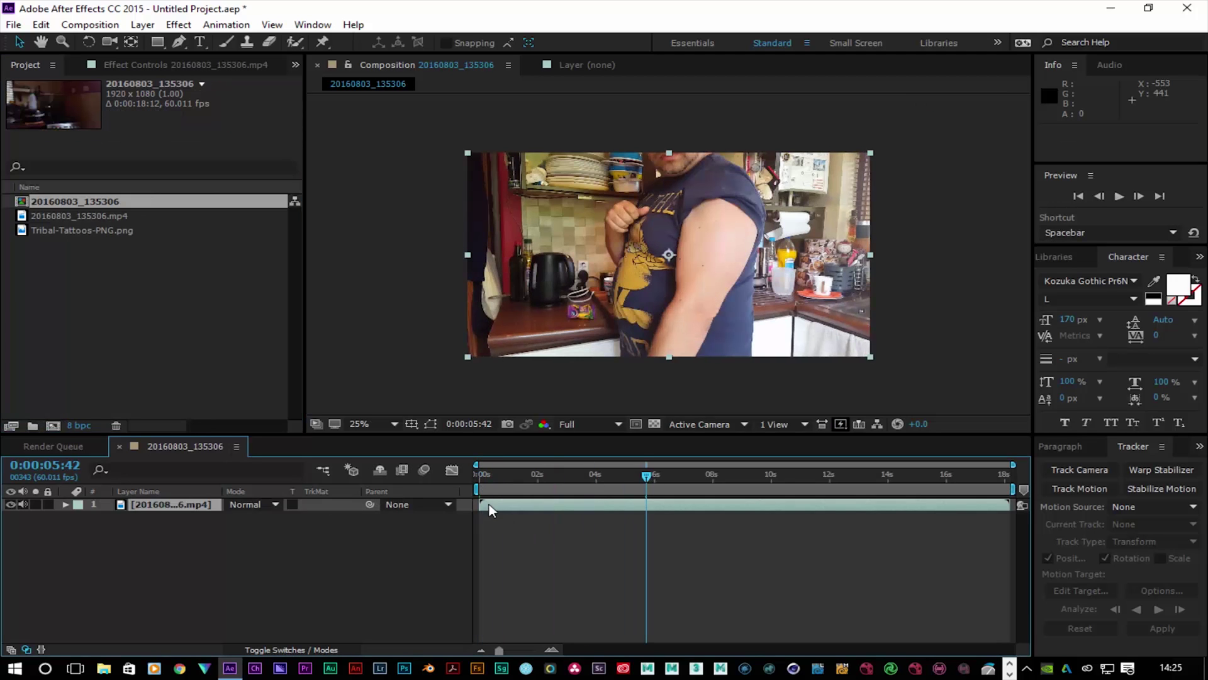
{"action": "left_click_drag", "start_coordinate": [478, 489], "coordinate": [636, 477]}
{"action": "left_click_drag", "start_coordinate": [1007, 489], "coordinate": [862, 486]}
{"action": "right_click", "coordinate": [831, 489]}
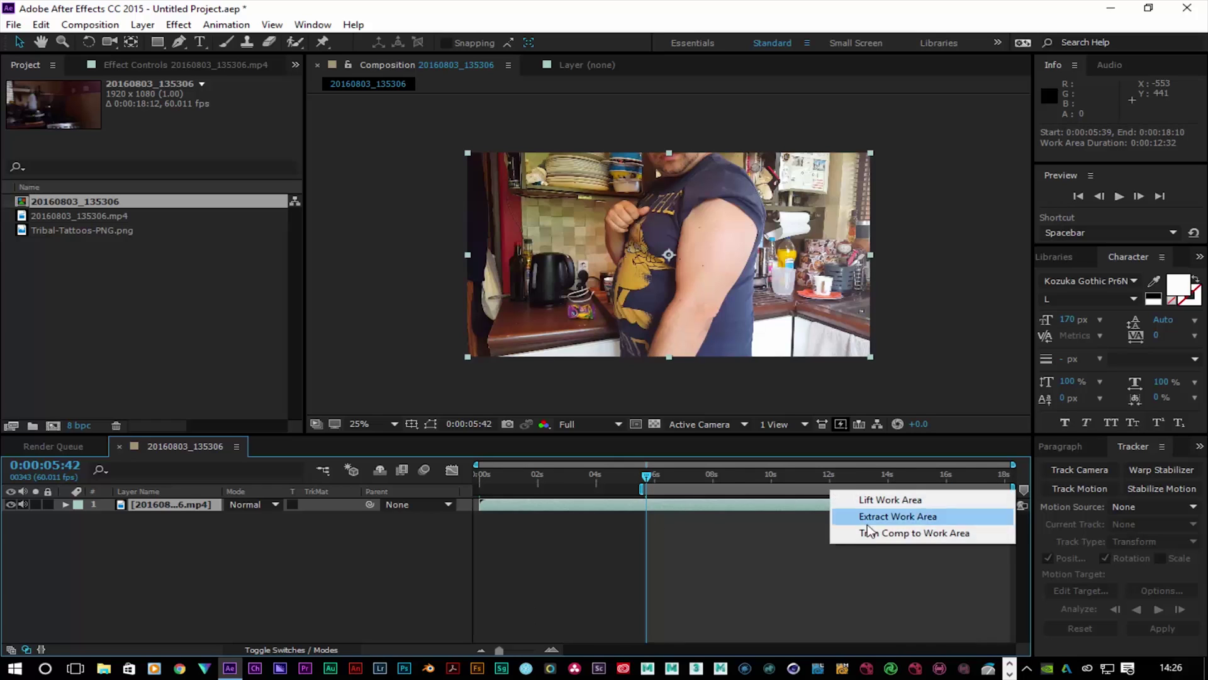
{"action": "left_click", "coordinate": [877, 531]}
Step: End the work area at 0:00:09:06, trim the comp to it, and return to its first frame
{"action": "left_click_drag", "start_coordinate": [1011, 489], "coordinate": [629, 489]}
{"action": "right_click", "coordinate": [573, 488]}
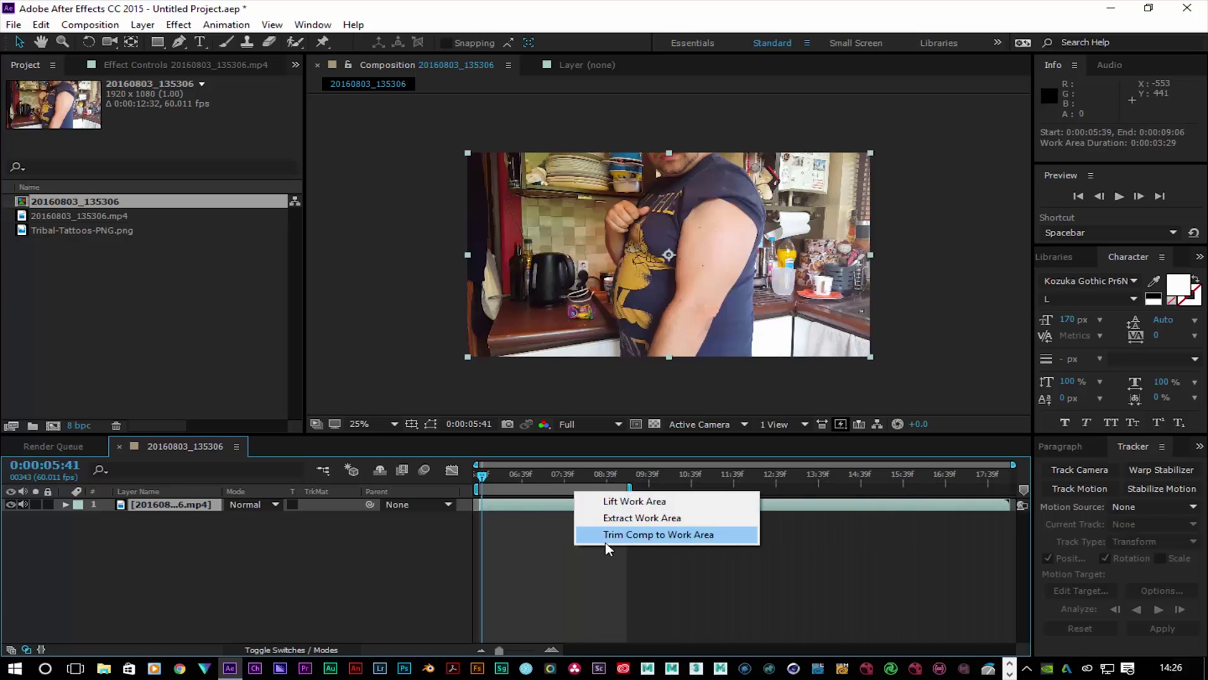
{"action": "left_click", "coordinate": [608, 533]}
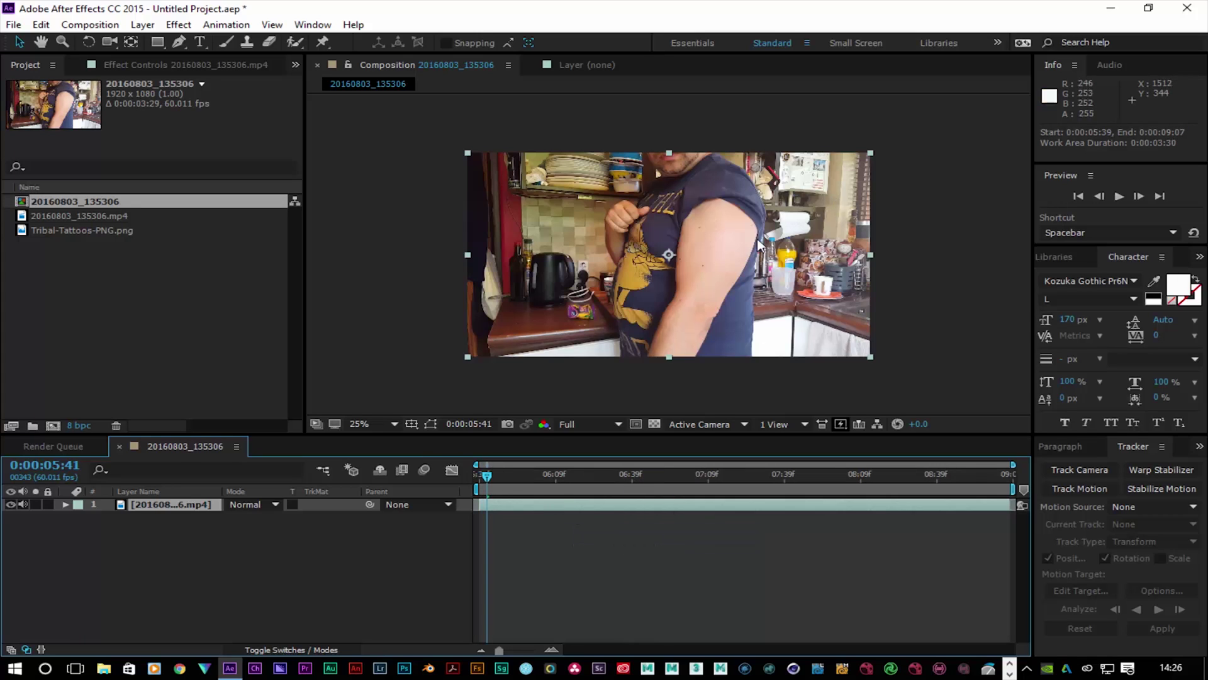
{"action": "scroll", "coordinate": [756, 240], "scroll_direction": "down", "scroll_amount": 1}
{"action": "scroll", "coordinate": [757, 241], "scroll_direction": "up", "scroll_amount": 3}
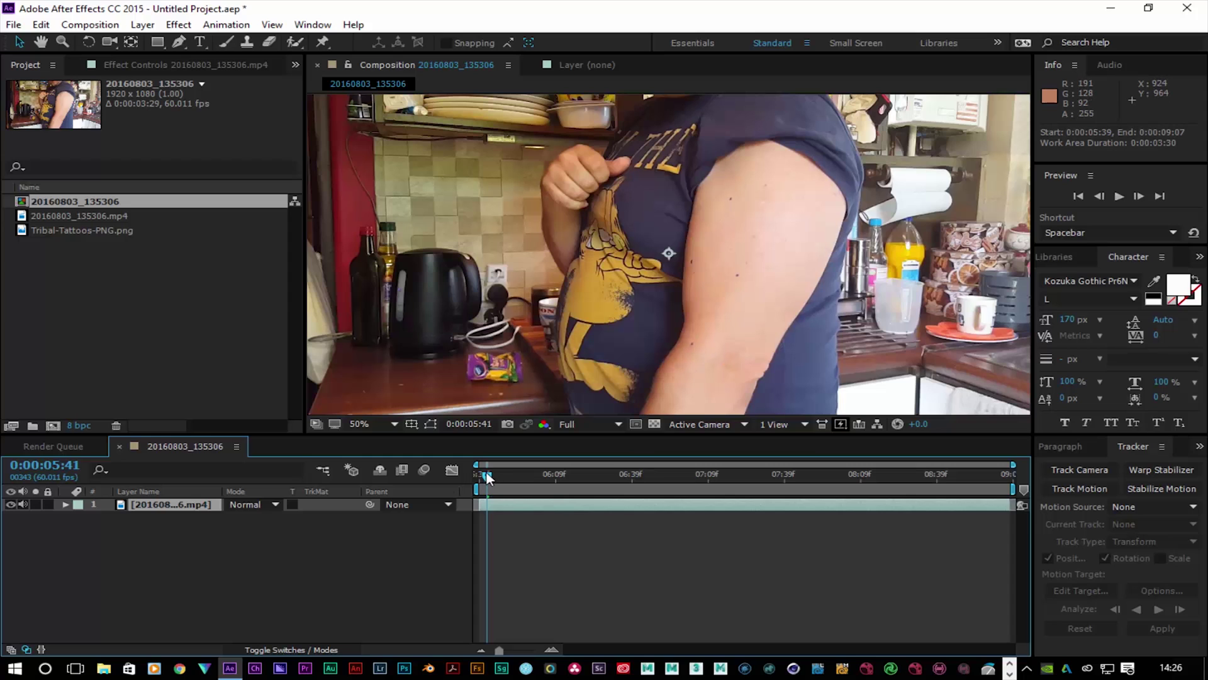
{"action": "left_click_drag", "start_coordinate": [488, 478], "coordinate": [474, 467]}
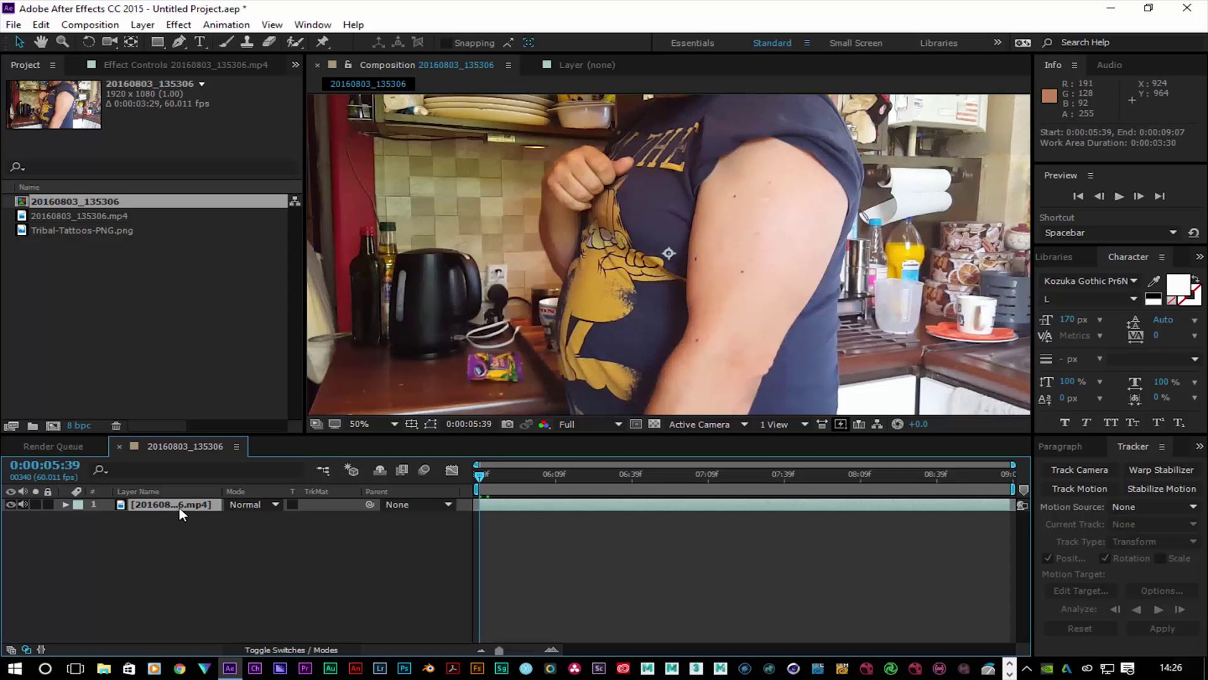
Step: Start Track Motion on the video layer and place Track Point 1 on the upper arm
{"action": "left_click", "coordinate": [211, 25]}
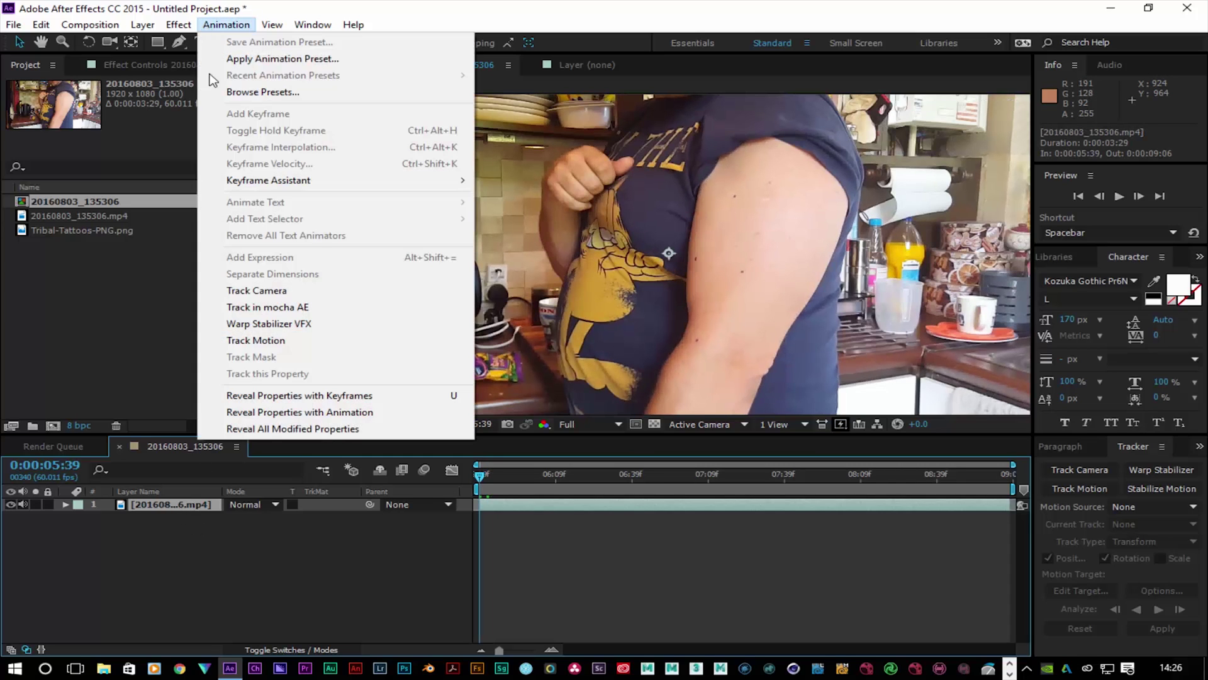
{"action": "left_click", "coordinate": [243, 339]}
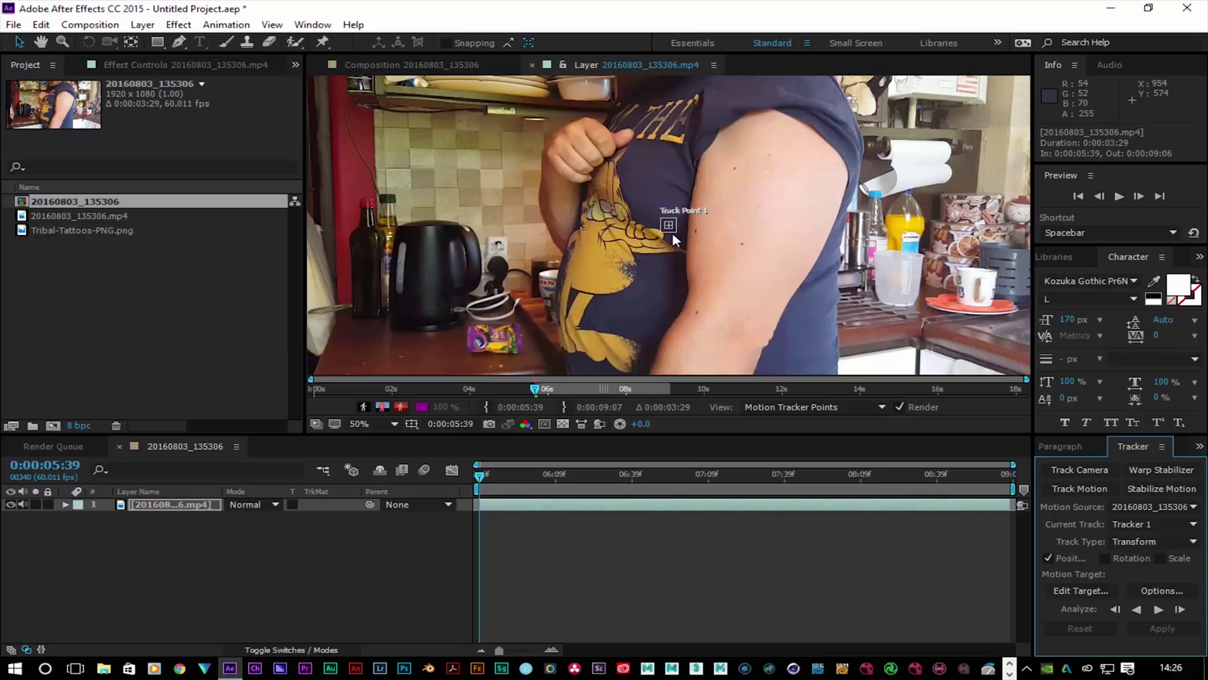
{"action": "scroll", "coordinate": [667, 229], "scroll_direction": "up", "scroll_amount": 2}
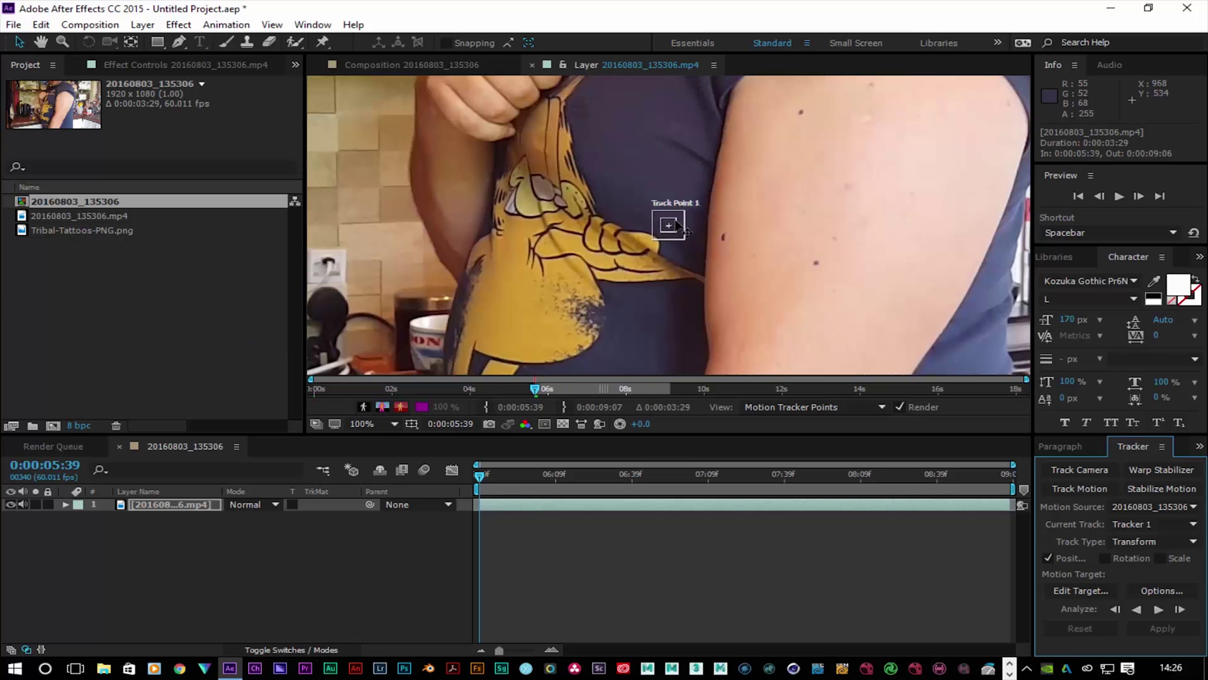
{"action": "left_click_drag", "start_coordinate": [670, 227], "coordinate": [808, 111]}
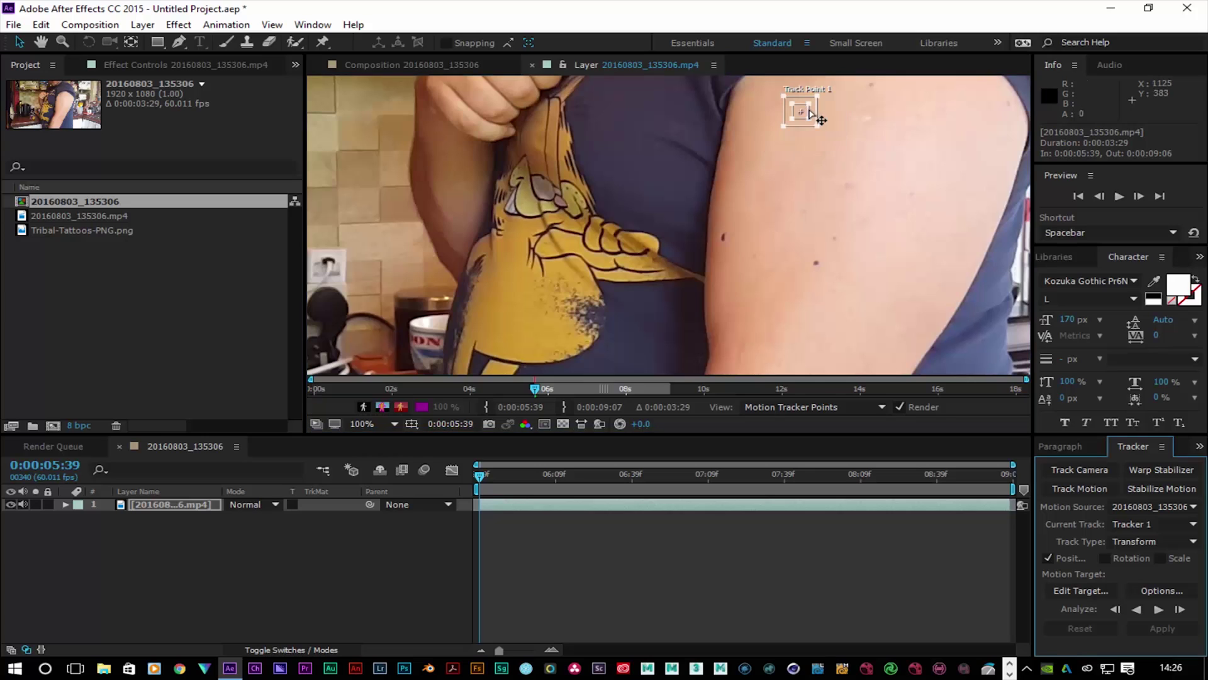
Step: Enable Rotation tracking and place Track Point 2 on a lower mole on the arm
{"action": "left_click", "coordinate": [1106, 557]}
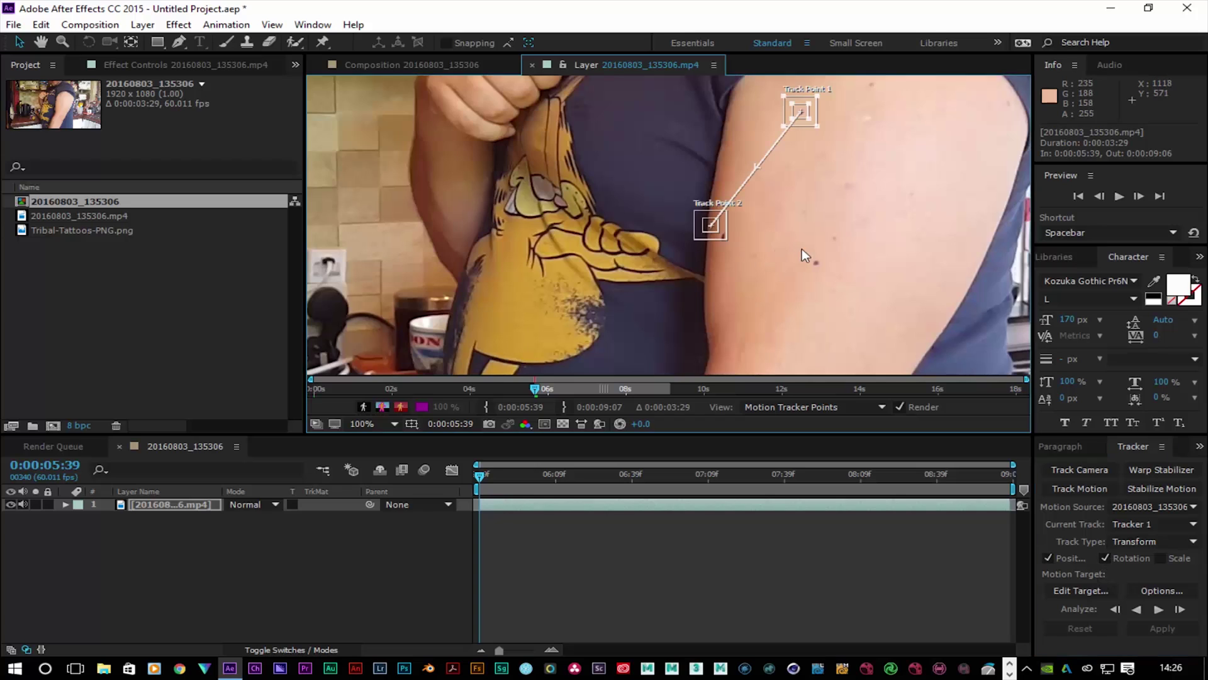
{"action": "scroll", "coordinate": [801, 248], "scroll_direction": "down", "scroll_amount": 3}
{"action": "left_click_drag", "start_coordinate": [729, 155], "coordinate": [742, 329]}
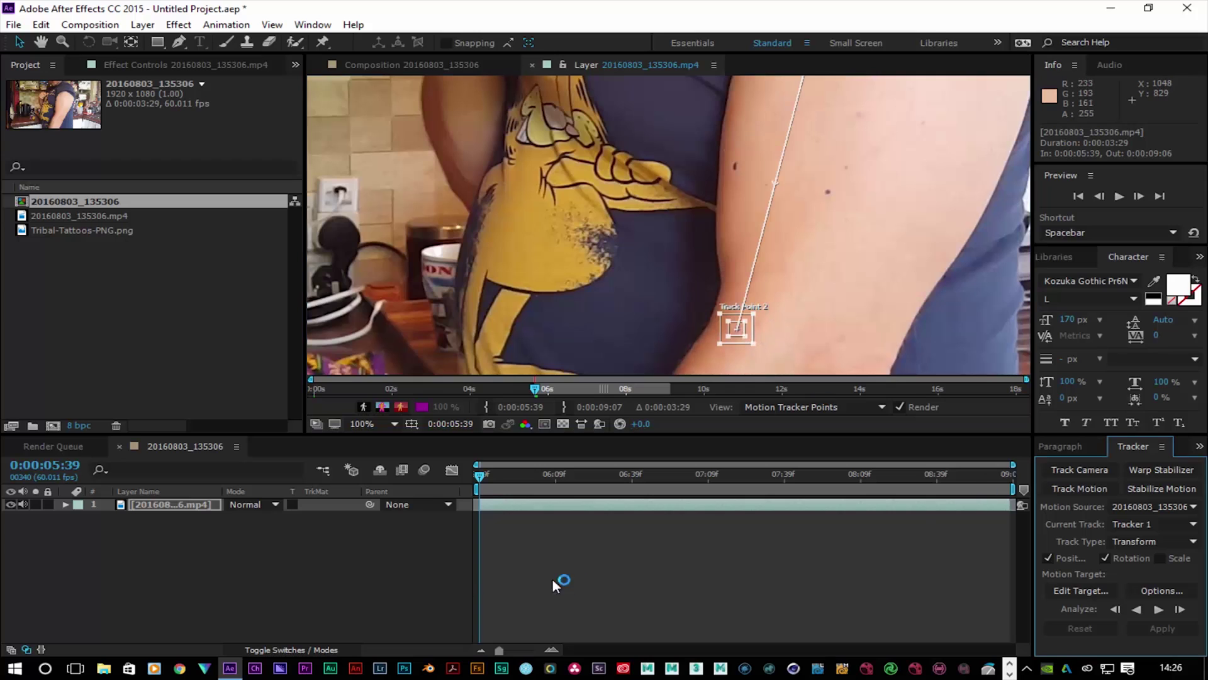
Step: Add a new Null Object layer to the composition
{"action": "right_click", "coordinate": [110, 538]}
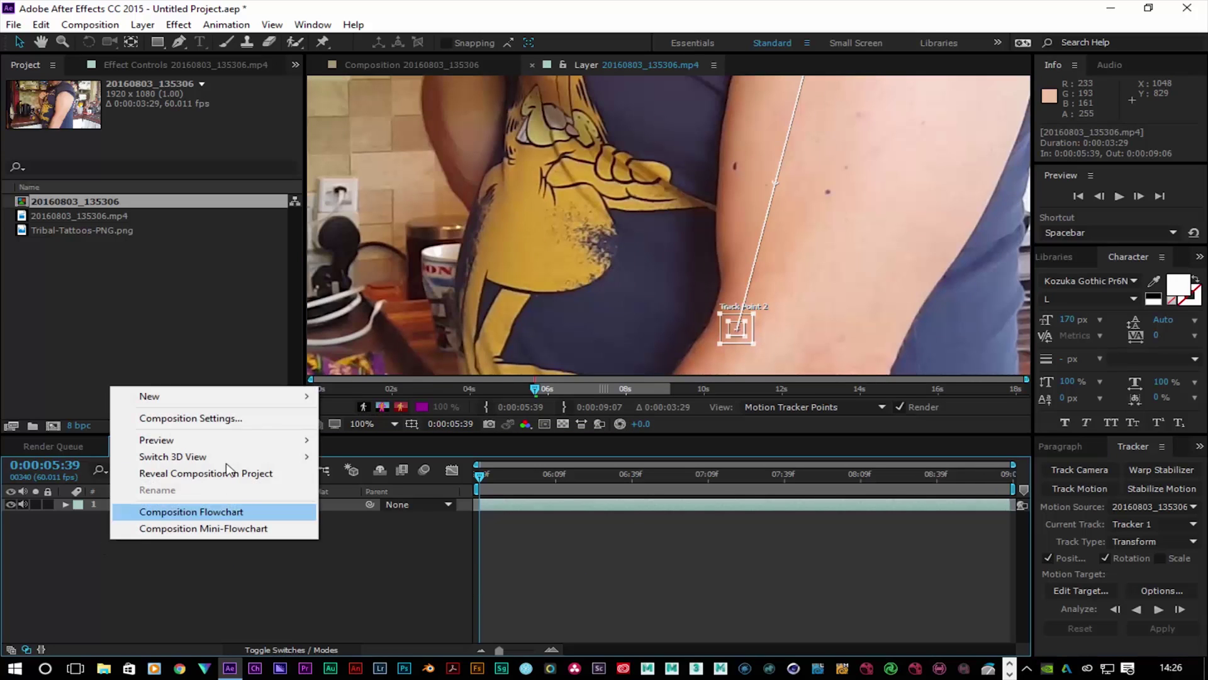
{"action": "mouse_move", "coordinate": [281, 390]}
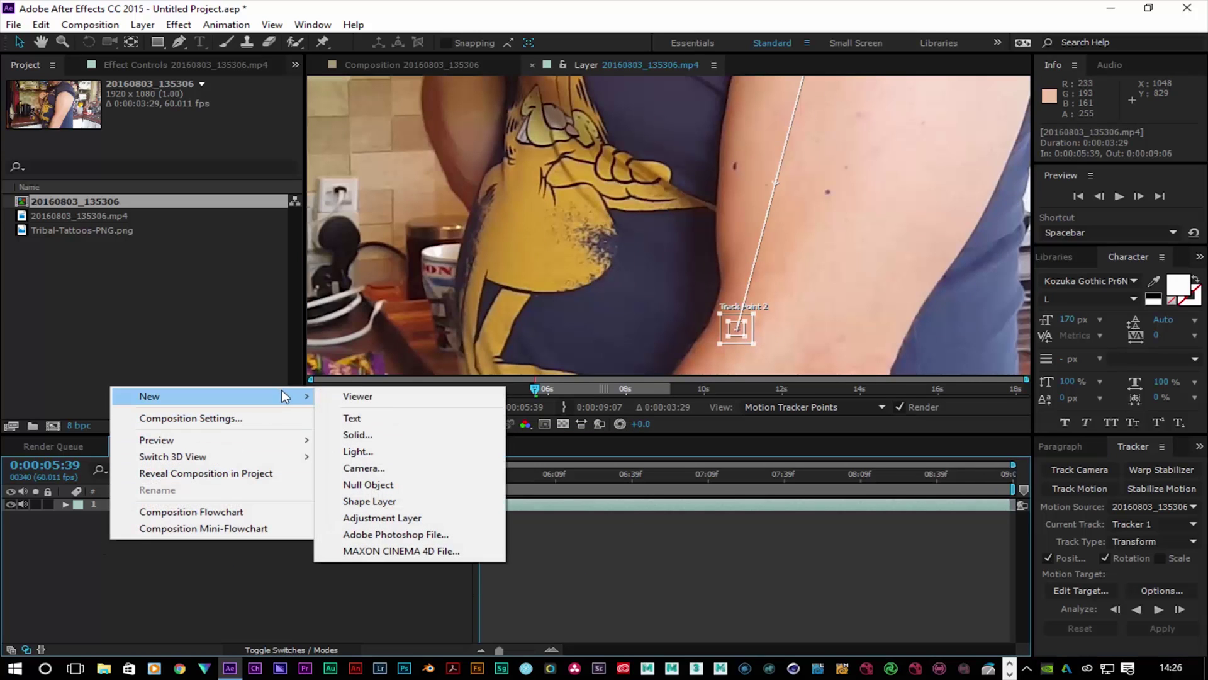
{"action": "left_click", "coordinate": [371, 485]}
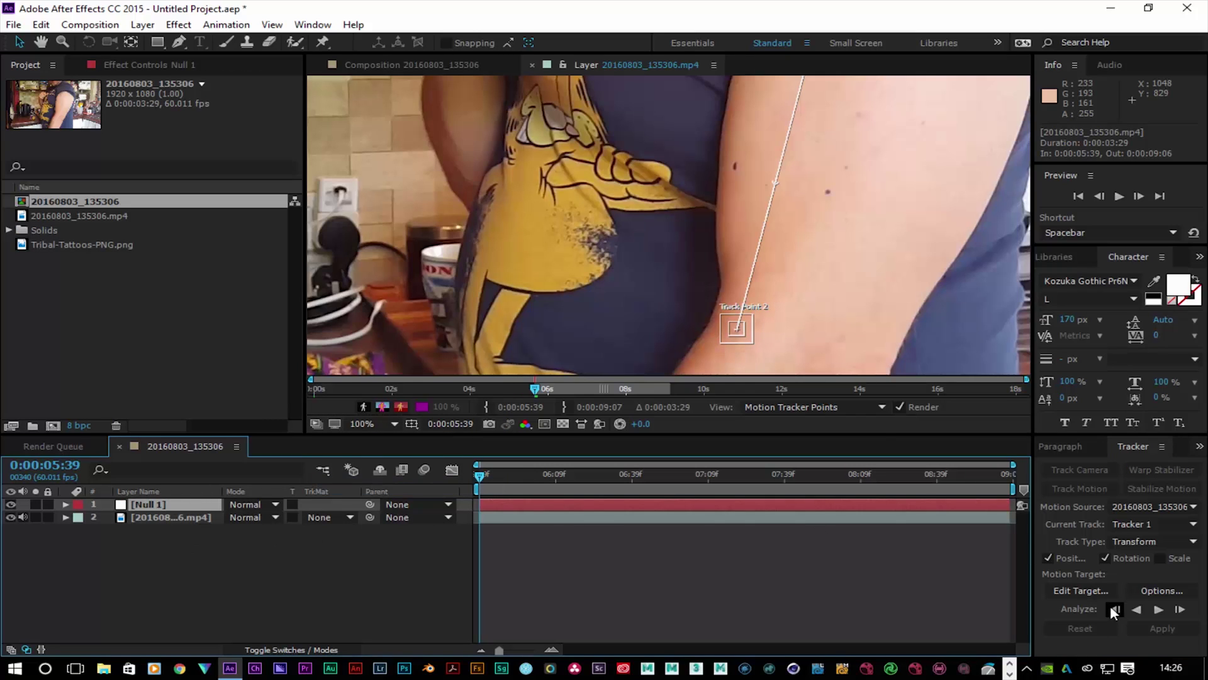
{"action": "scroll", "coordinate": [867, 263], "scroll_direction": "down", "scroll_amount": 2}
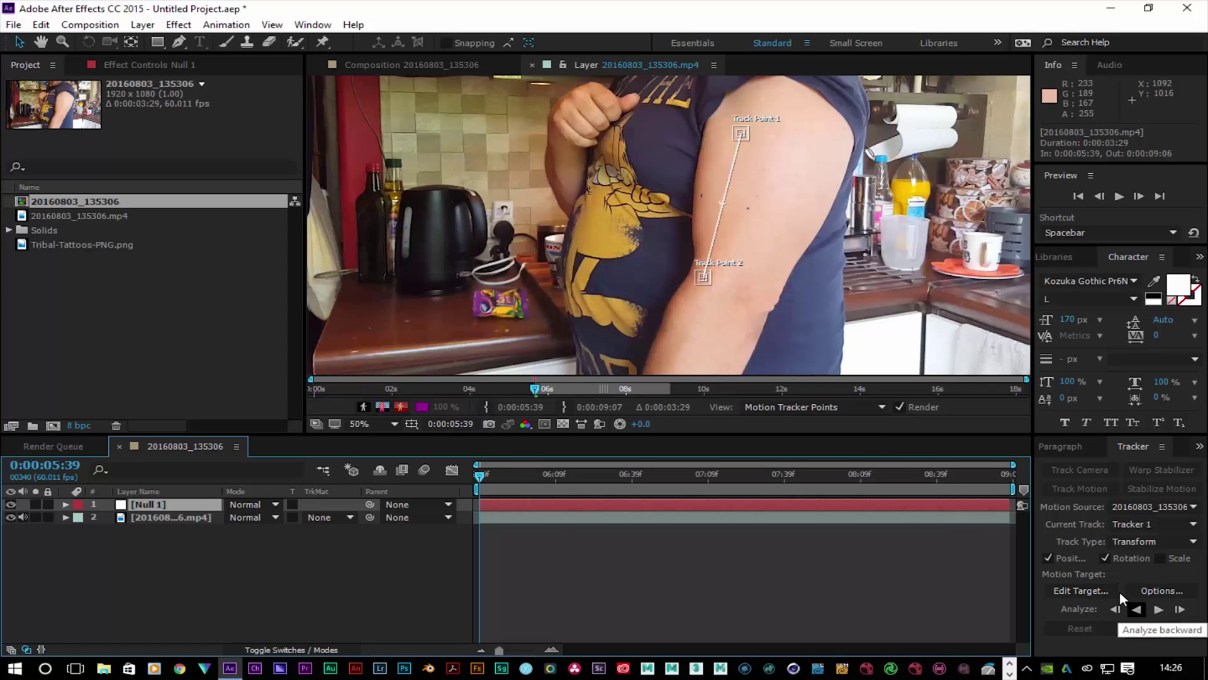
Step: Target Null 1, analyze the track forward, and apply the motion in X and Y
{"action": "left_click", "coordinate": [1101, 589]}
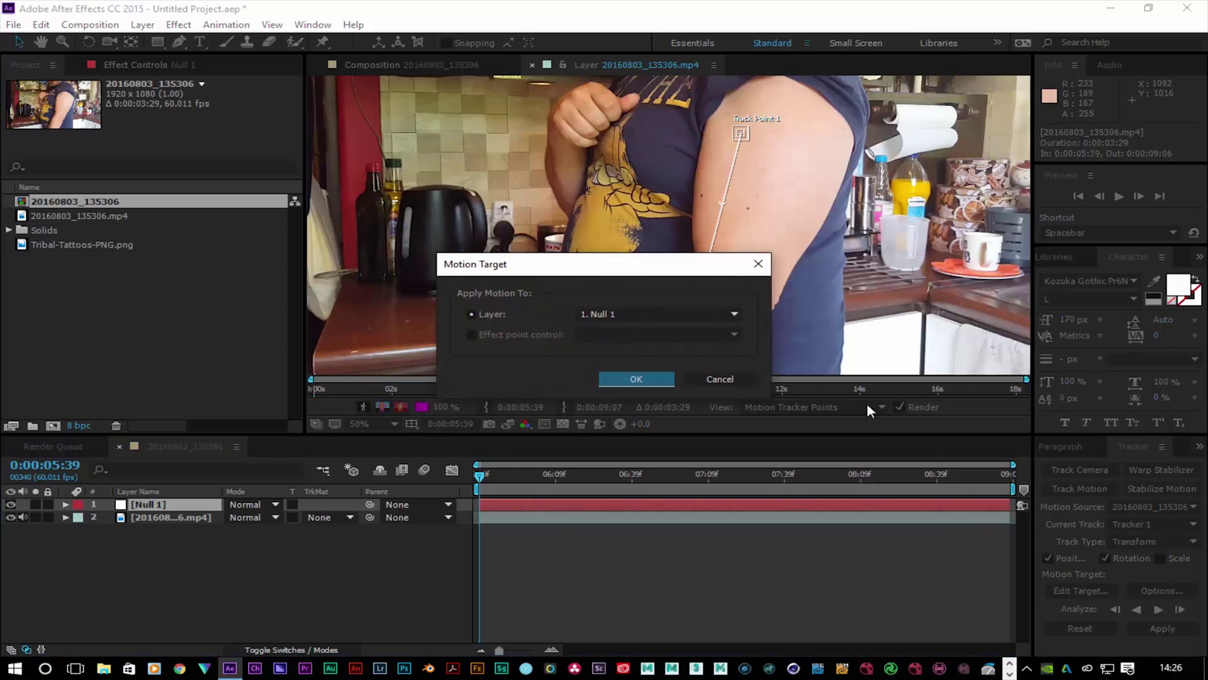
{"action": "left_click", "coordinate": [640, 381]}
{"action": "left_click", "coordinate": [1159, 609]}
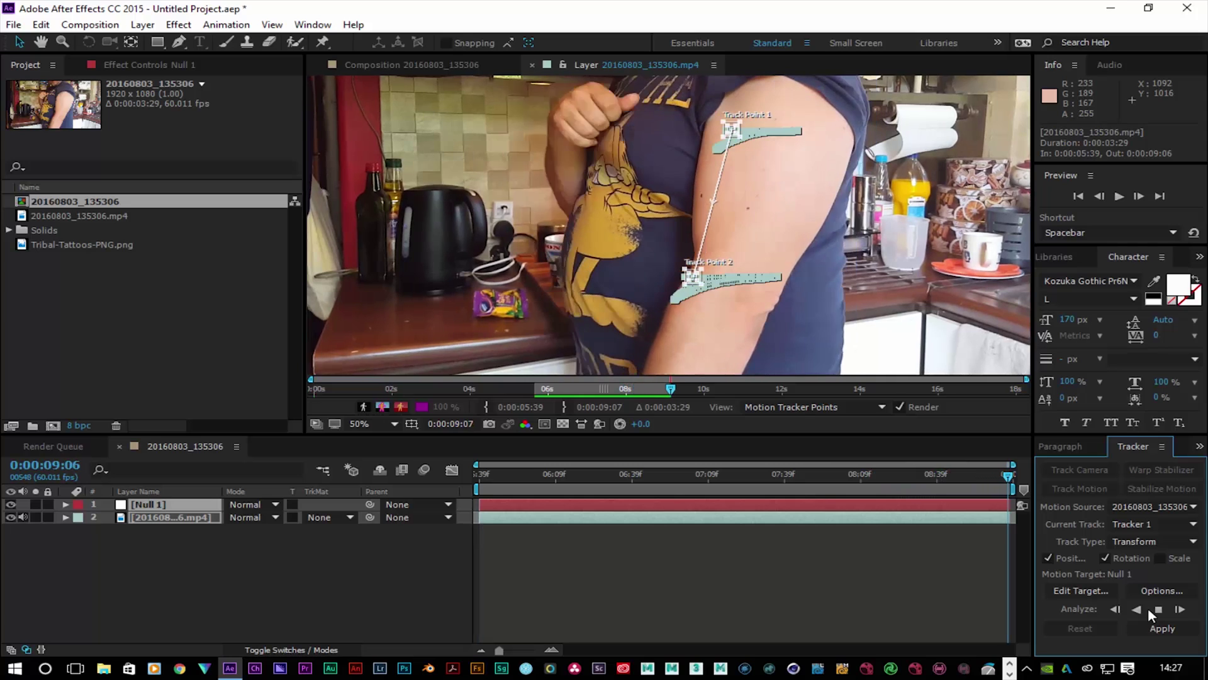
{"action": "left_click", "coordinate": [1176, 624]}
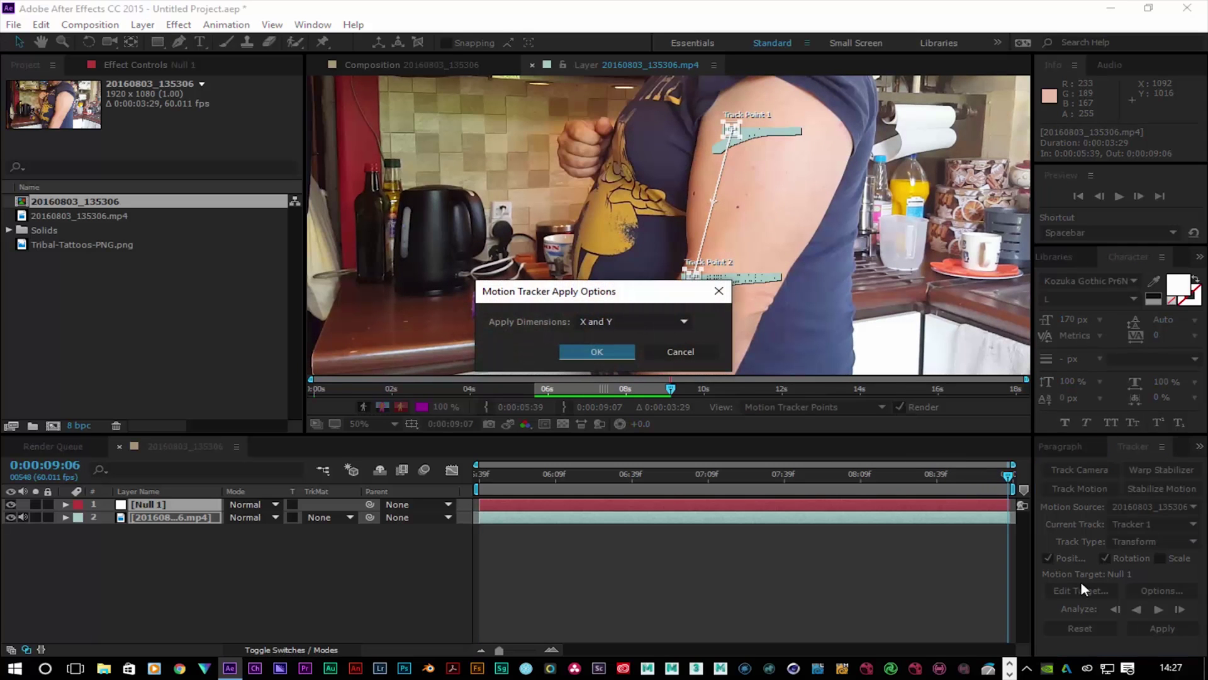
{"action": "left_click", "coordinate": [596, 352]}
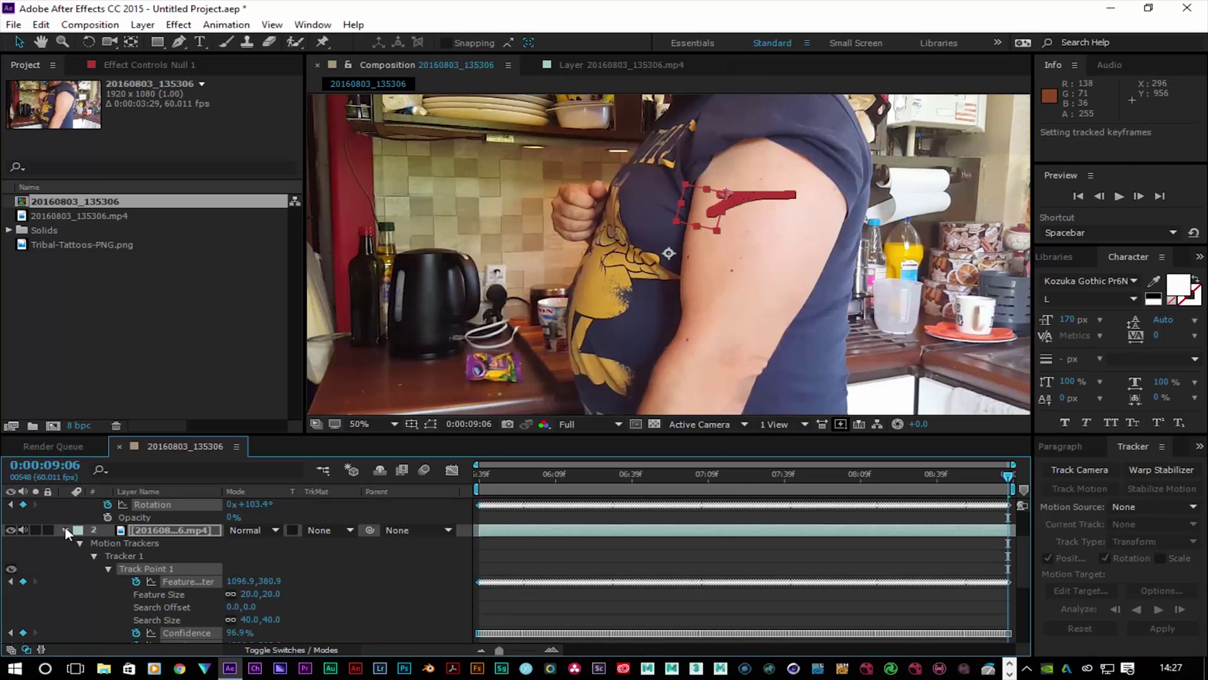
Step: Place Tribal-Tattoos-PNG.png on the man's upper arm in the comp and make it a 3D layer
{"action": "left_click", "coordinate": [64, 530]}
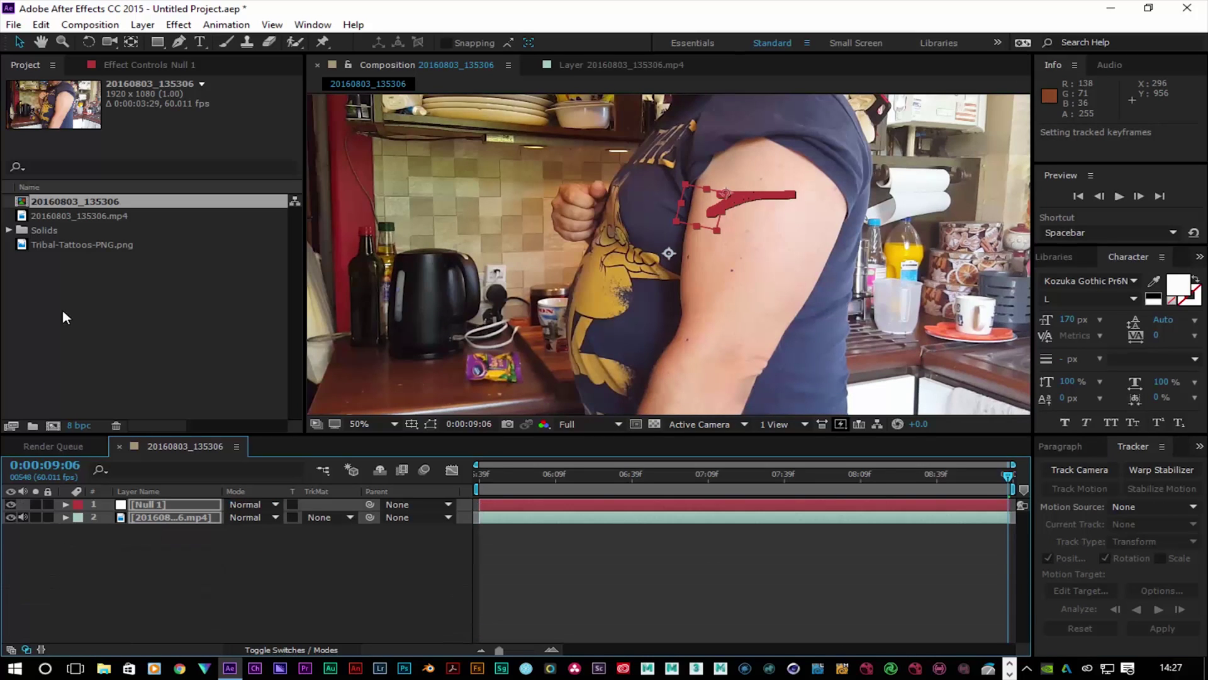
{"action": "left_click", "coordinate": [68, 245]}
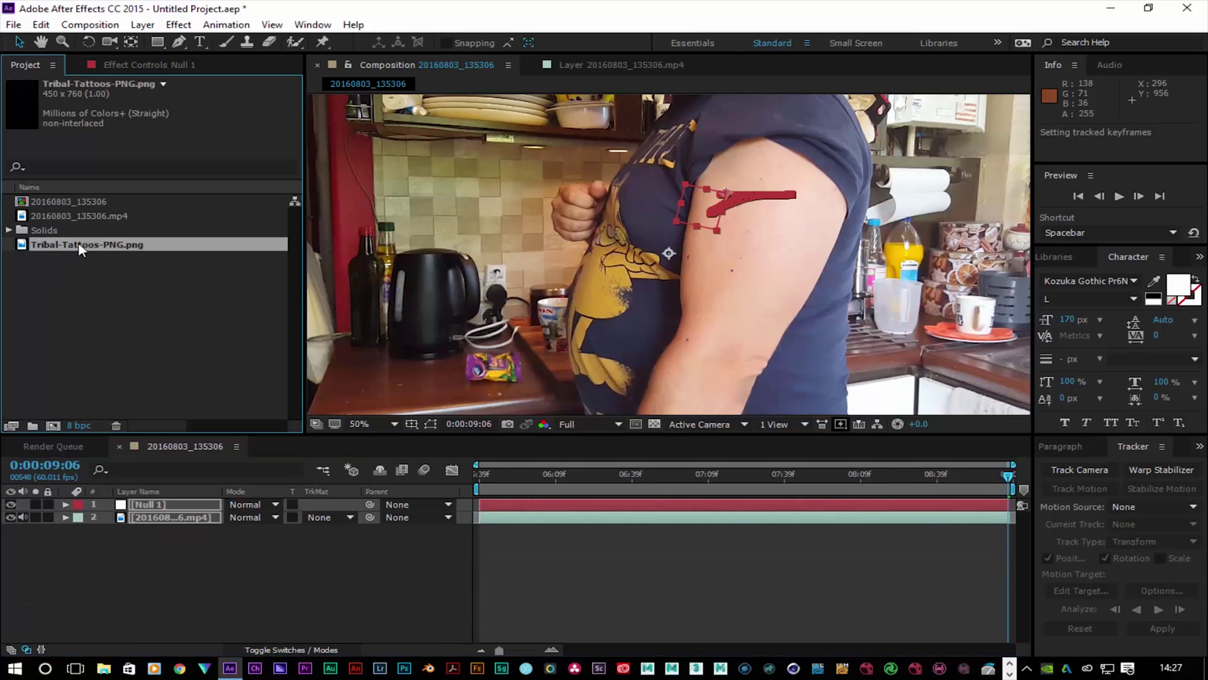
{"action": "left_click_drag", "start_coordinate": [81, 250], "coordinate": [754, 249]}
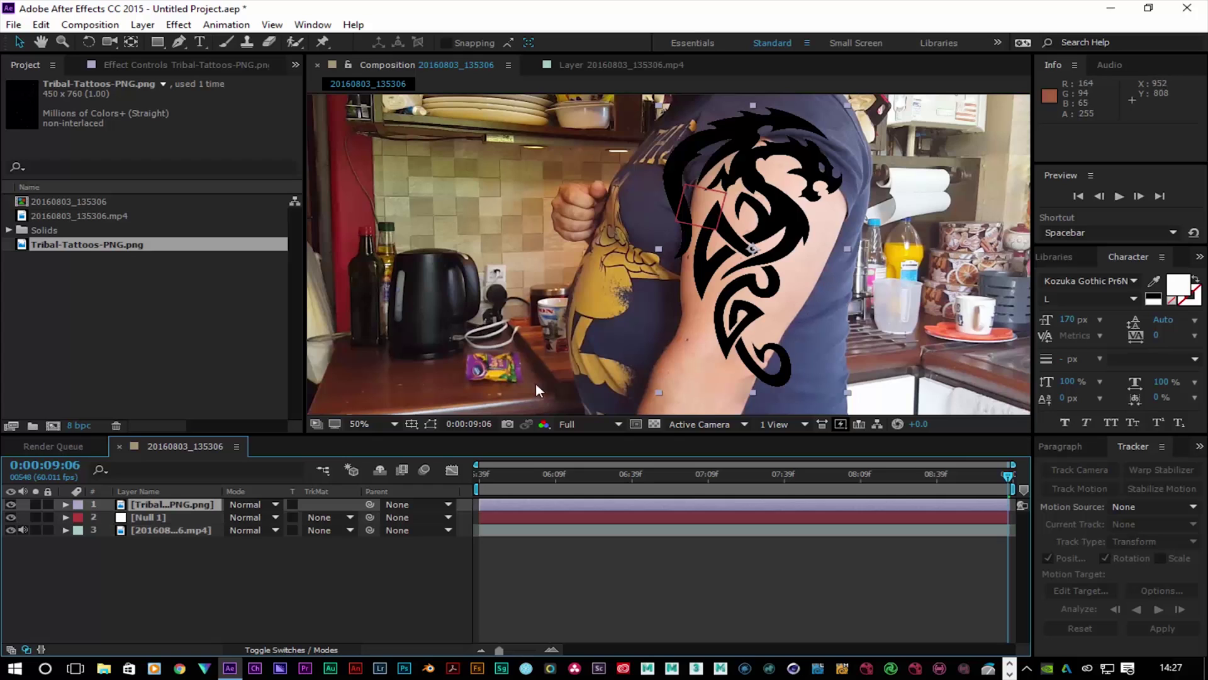
{"action": "left_click", "coordinate": [266, 648]}
{"action": "left_click", "coordinate": [316, 501]}
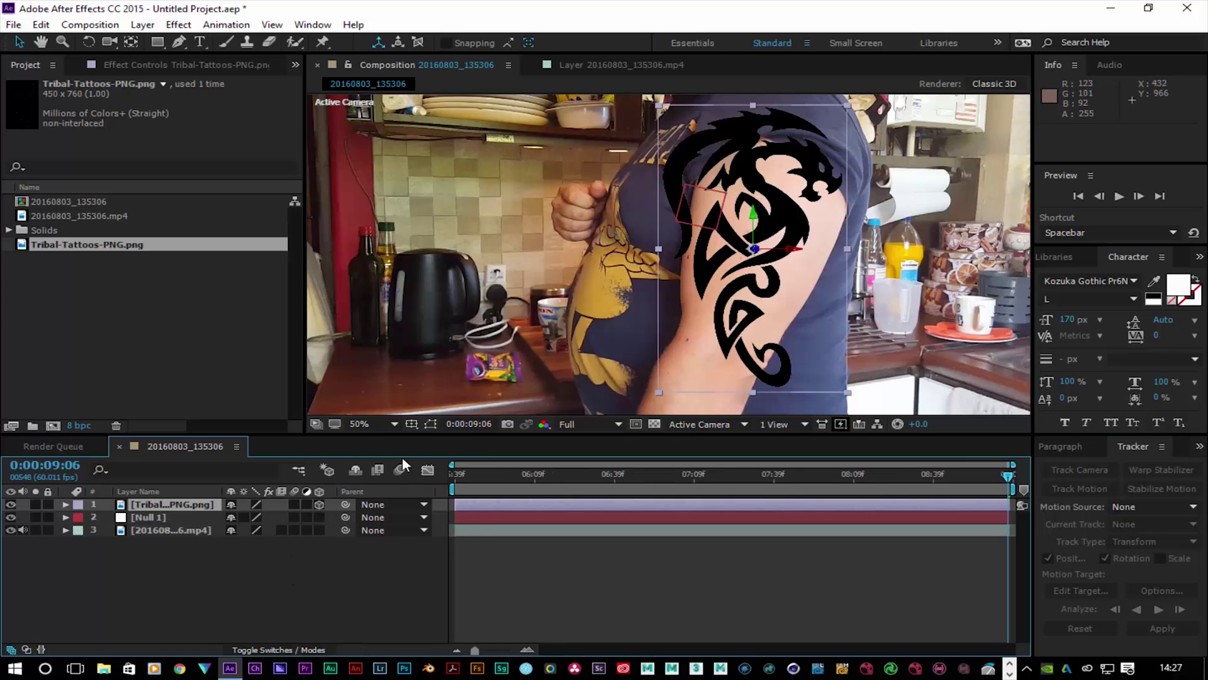
Step: Scale the tattoo down to about 51% by 57%, tilt it to the arm's angle, and reposition it
{"action": "mouse_move", "coordinate": [799, 301]}
{"action": "left_mouse_down"}
{"action": "mouse_move", "coordinate": [764, 339]}
{"action": "mouse_move", "coordinate": [799, 309]}
{"action": "left_mouse_up"}
{"action": "left_click_drag", "start_coordinate": [848, 401], "coordinate": [809, 351]}
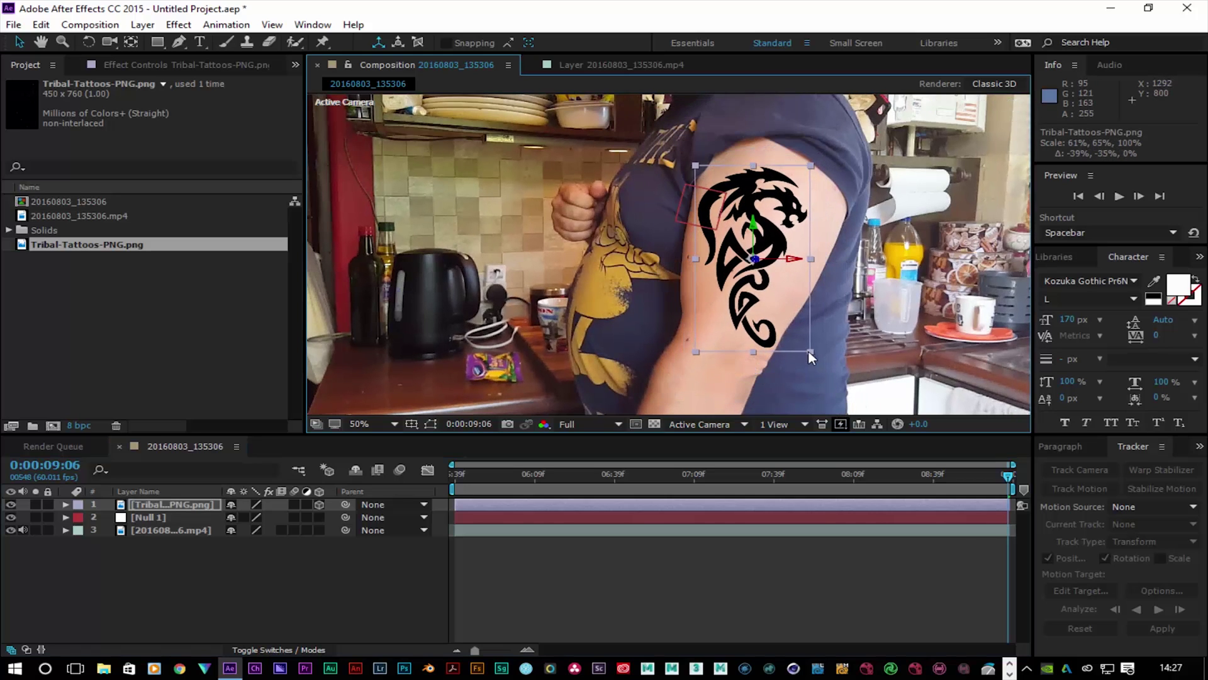
{"action": "left_click", "coordinate": [89, 41]}
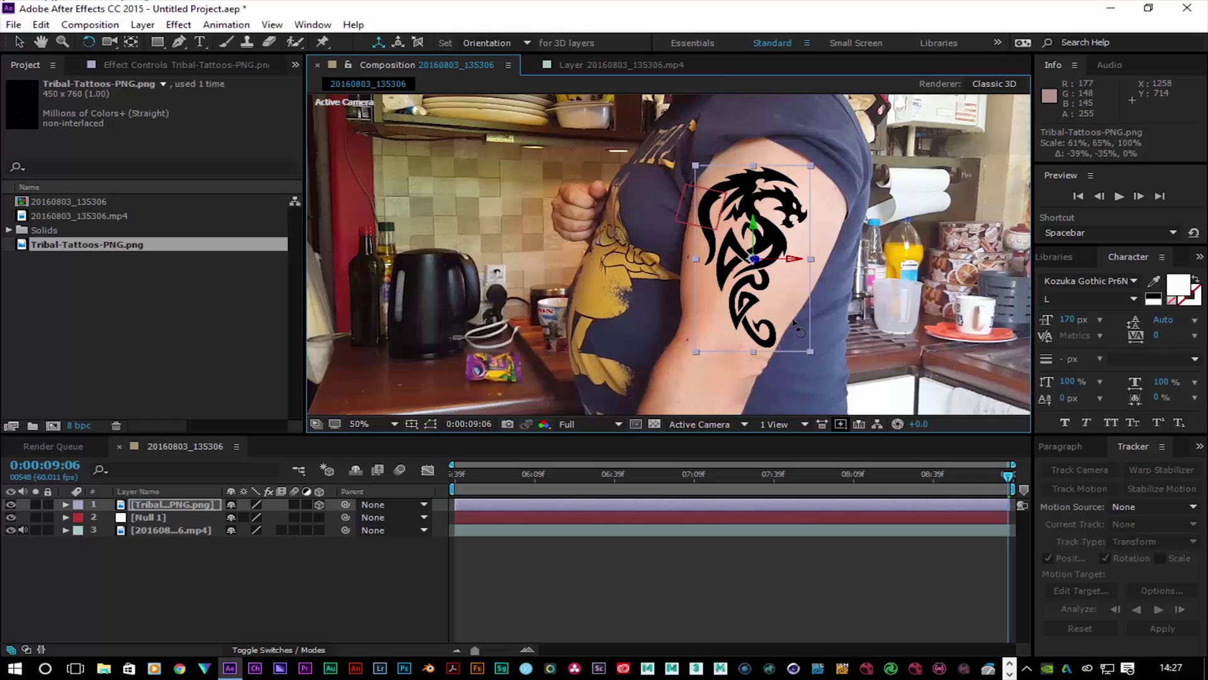
{"action": "left_click_drag", "start_coordinate": [806, 343], "coordinate": [780, 363]}
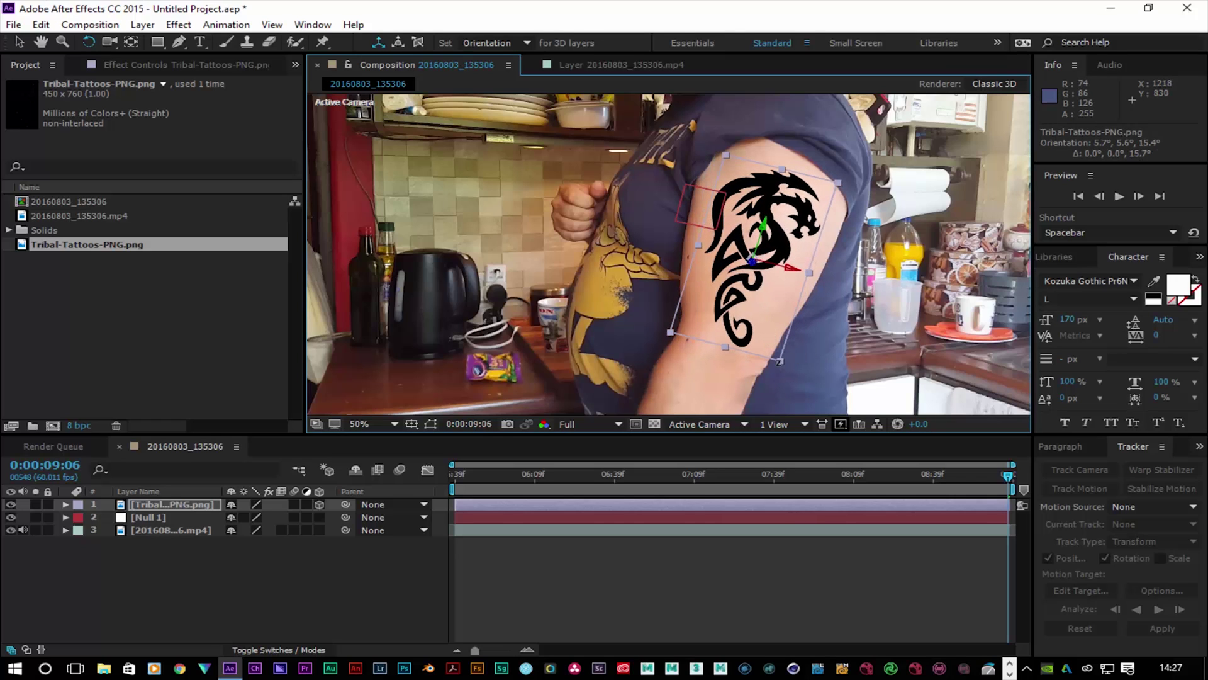
{"action": "left_click", "coordinate": [19, 42]}
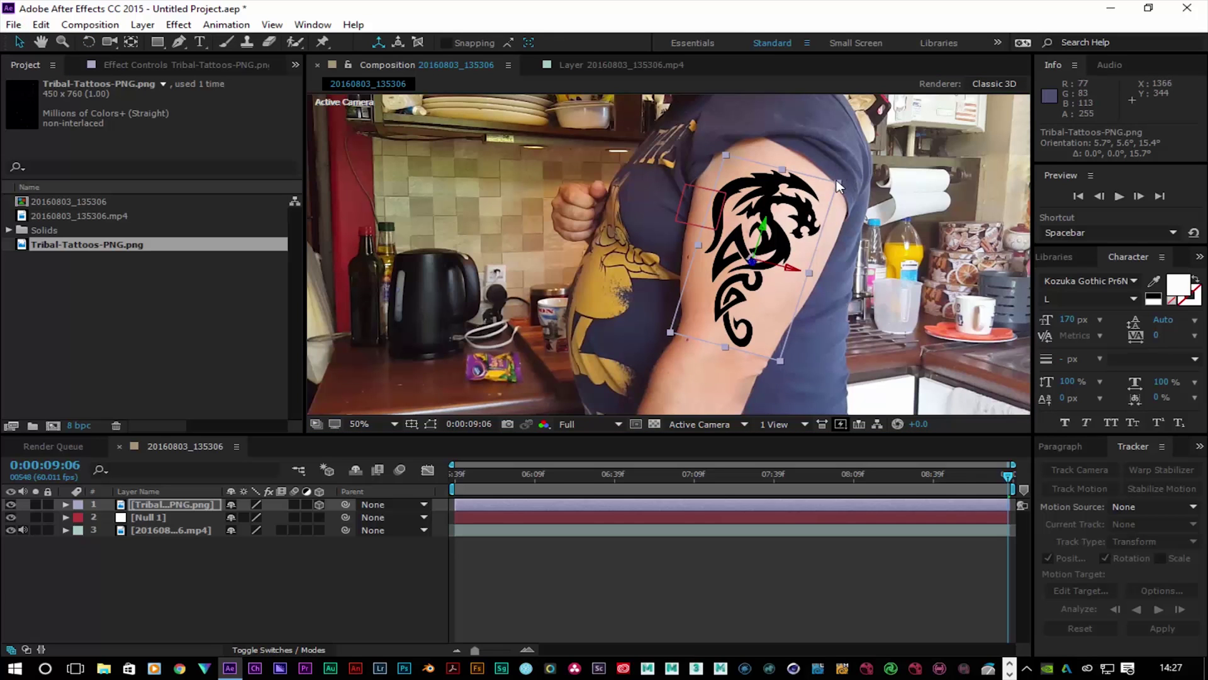
{"action": "mouse_move", "coordinate": [836, 181]}
{"action": "left_mouse_down"}
{"action": "mouse_move", "coordinate": [818, 200]}
{"action": "mouse_move", "coordinate": [826, 192]}
{"action": "left_mouse_up"}
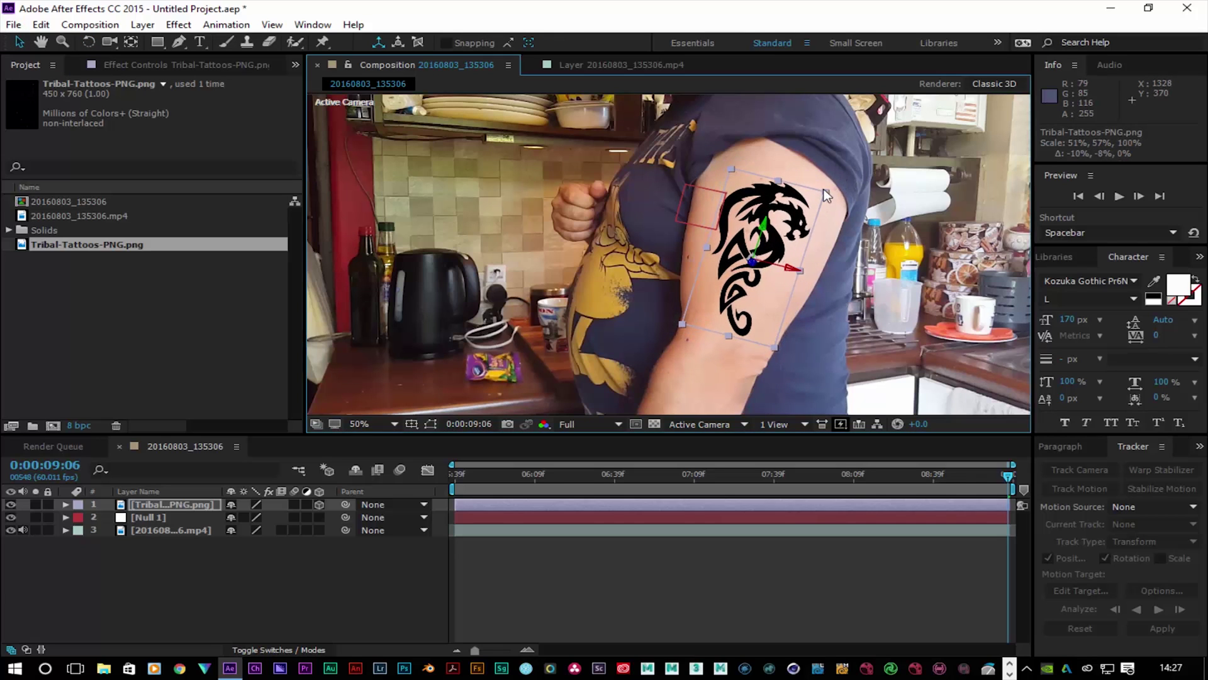
{"action": "left_click_drag", "start_coordinate": [759, 280], "coordinate": [757, 275]}
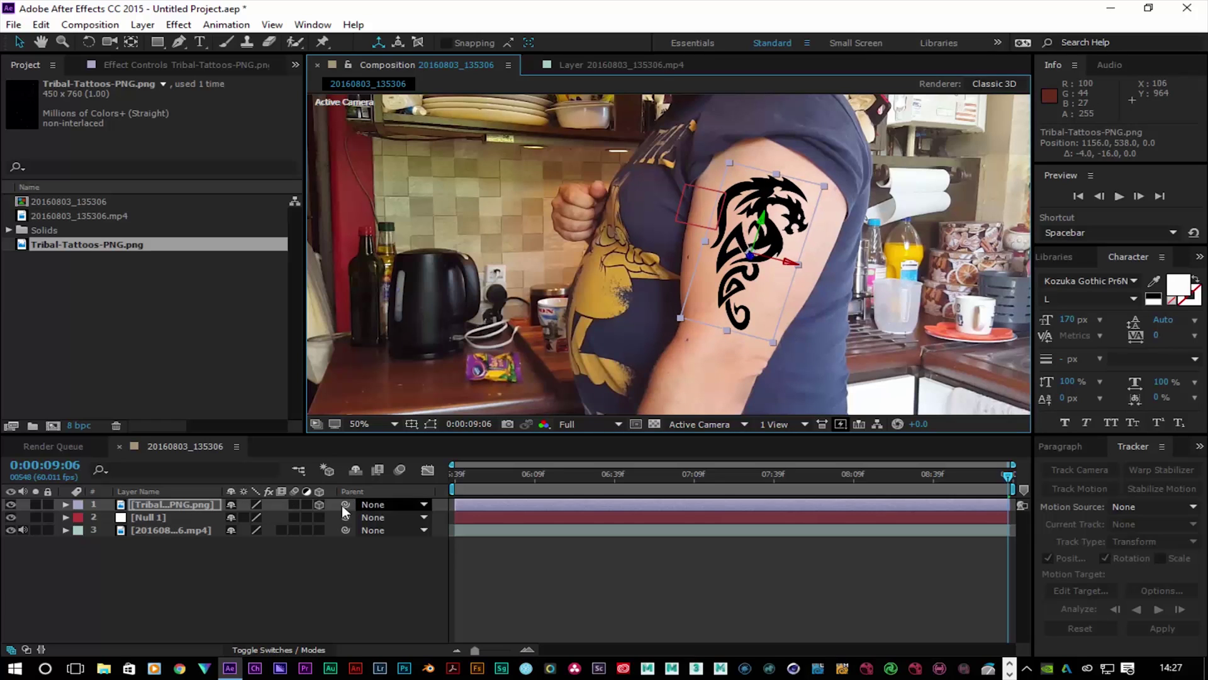
Step: Parent the tattoo layer to Null 1, return to 0:00:05:39, and select the tattoo layer
{"action": "left_click_drag", "start_coordinate": [346, 503], "coordinate": [162, 516]}
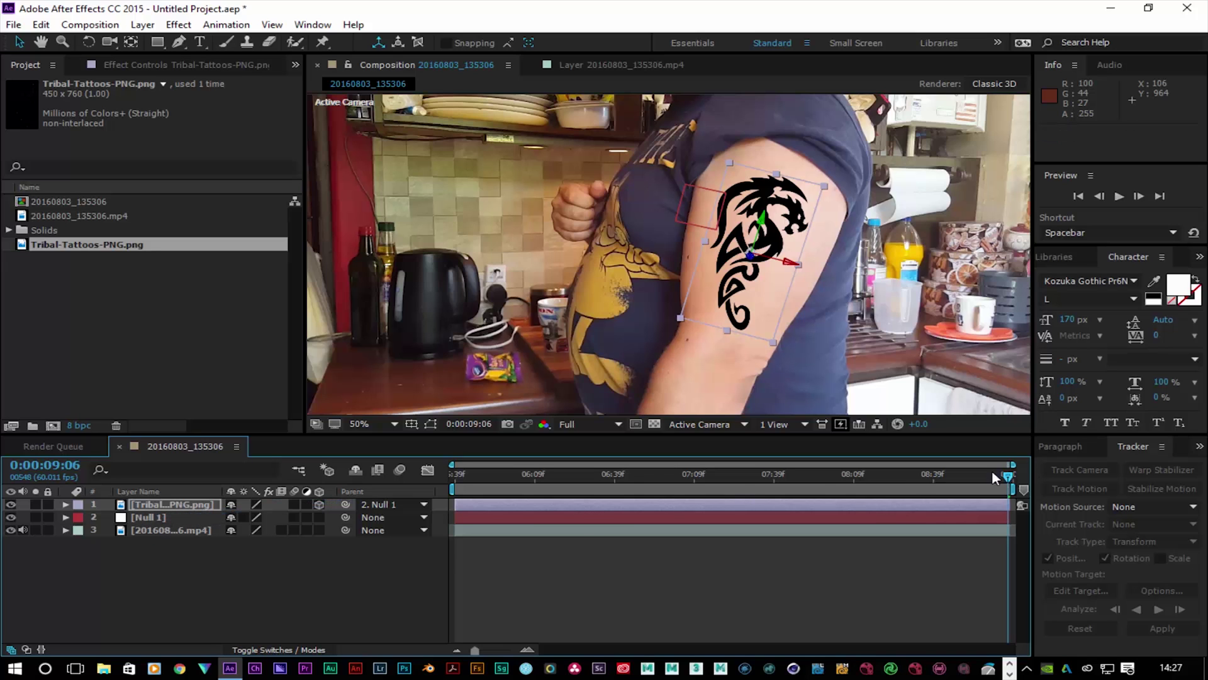
{"action": "left_click_drag", "start_coordinate": [992, 472], "coordinate": [453, 443]}
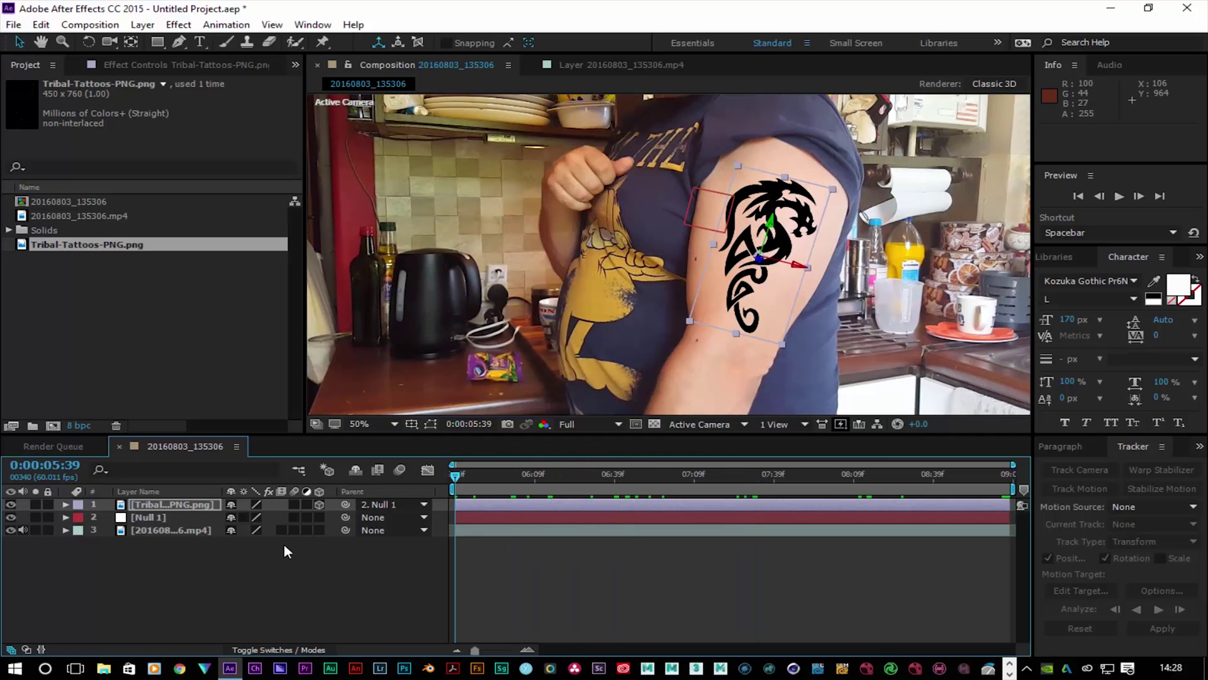
{"action": "left_click", "coordinate": [182, 506]}
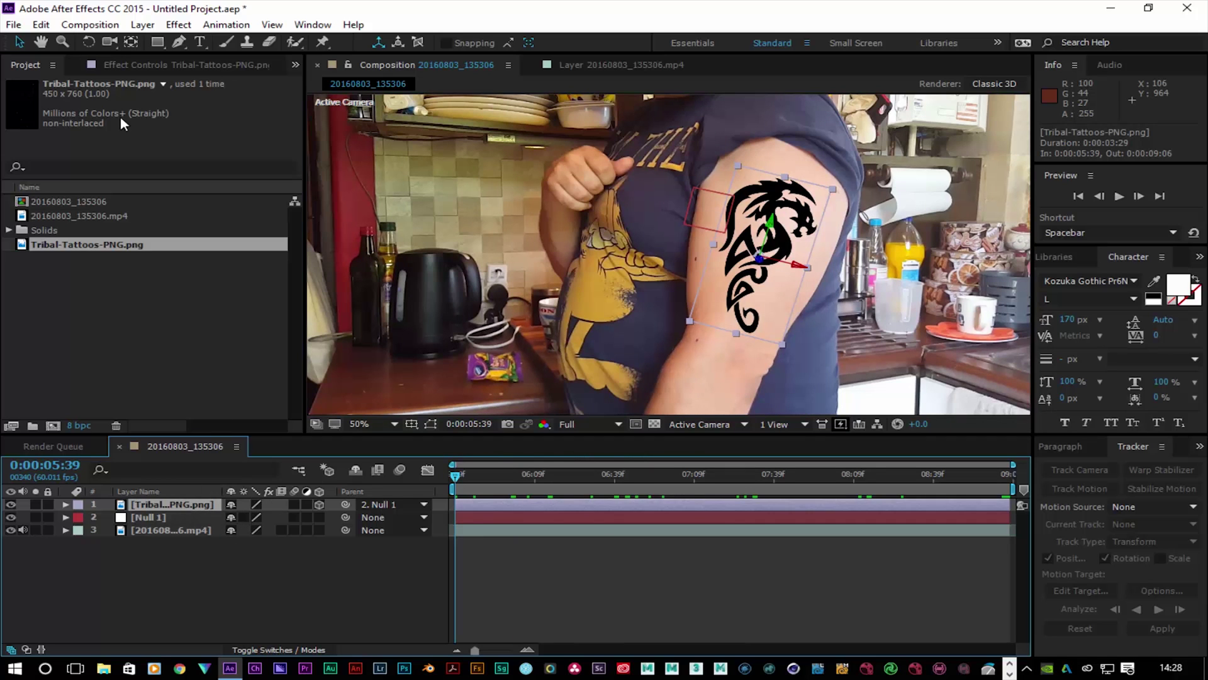
{"action": "left_click", "coordinate": [179, 24]}
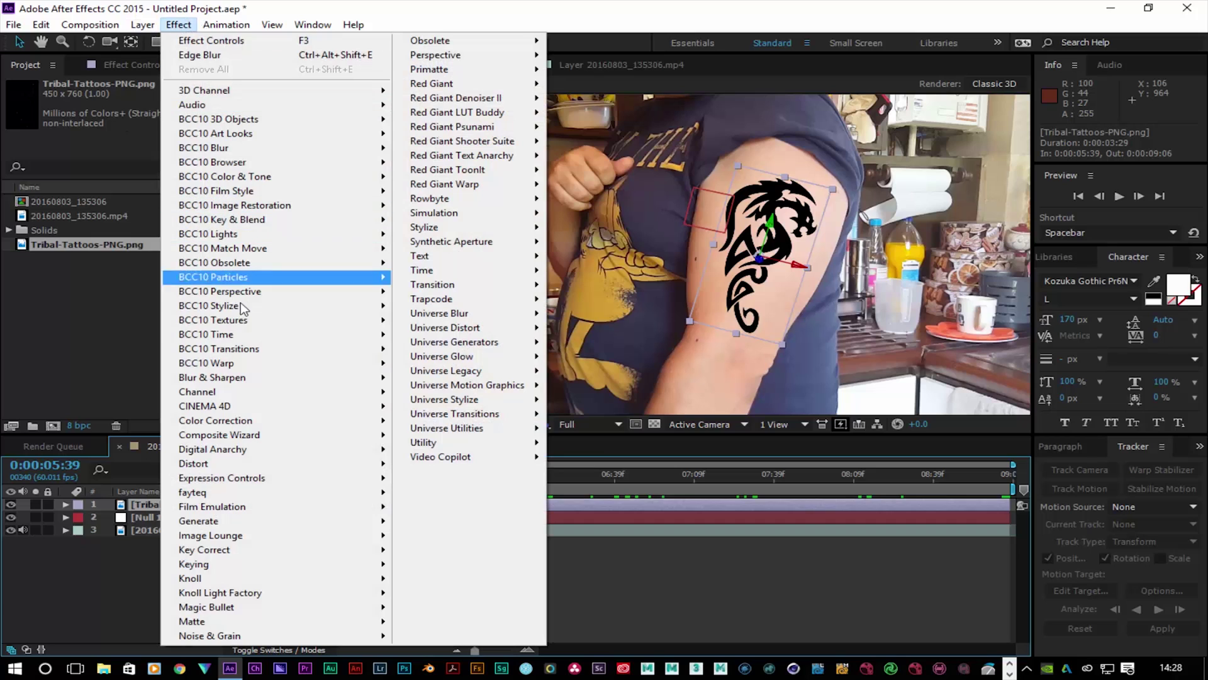
Step: Apply Composite Wizard Edge Blur to the tattoo, settling on Blur Amount 3 after trying 60 and 5
{"action": "mouse_move", "coordinate": [337, 435]}
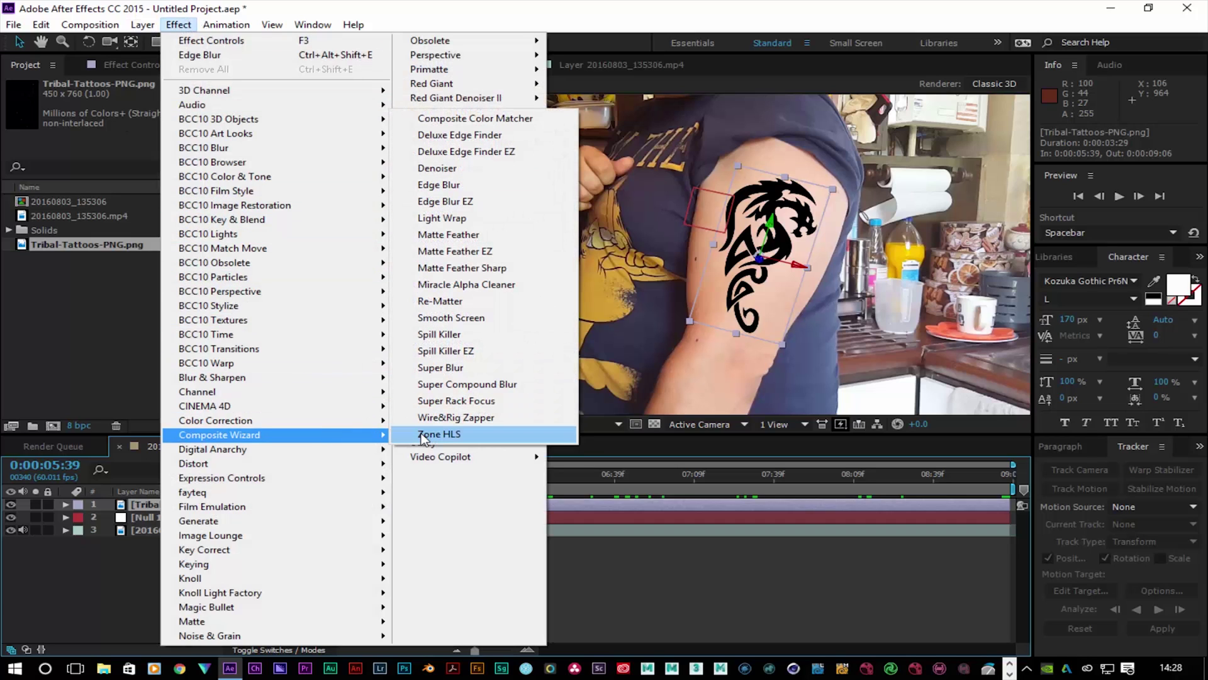
{"action": "left_click", "coordinate": [458, 184]}
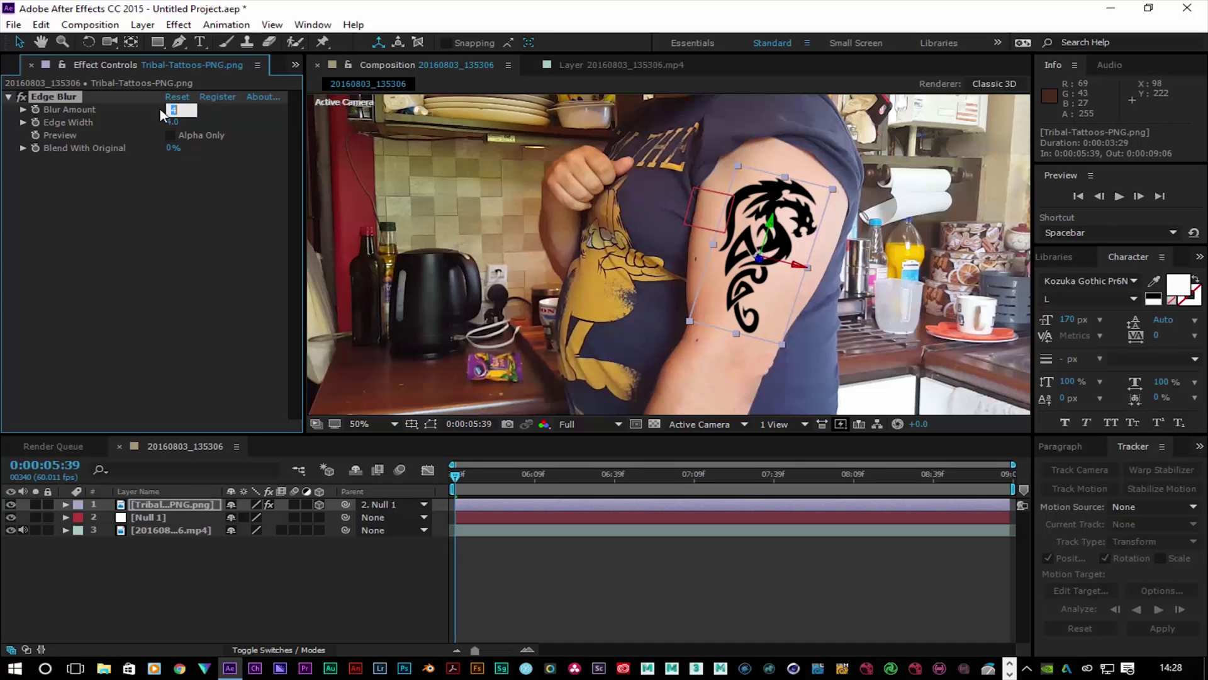
{"action": "type", "text": "60"}
{"action": "key", "text": "Return"}
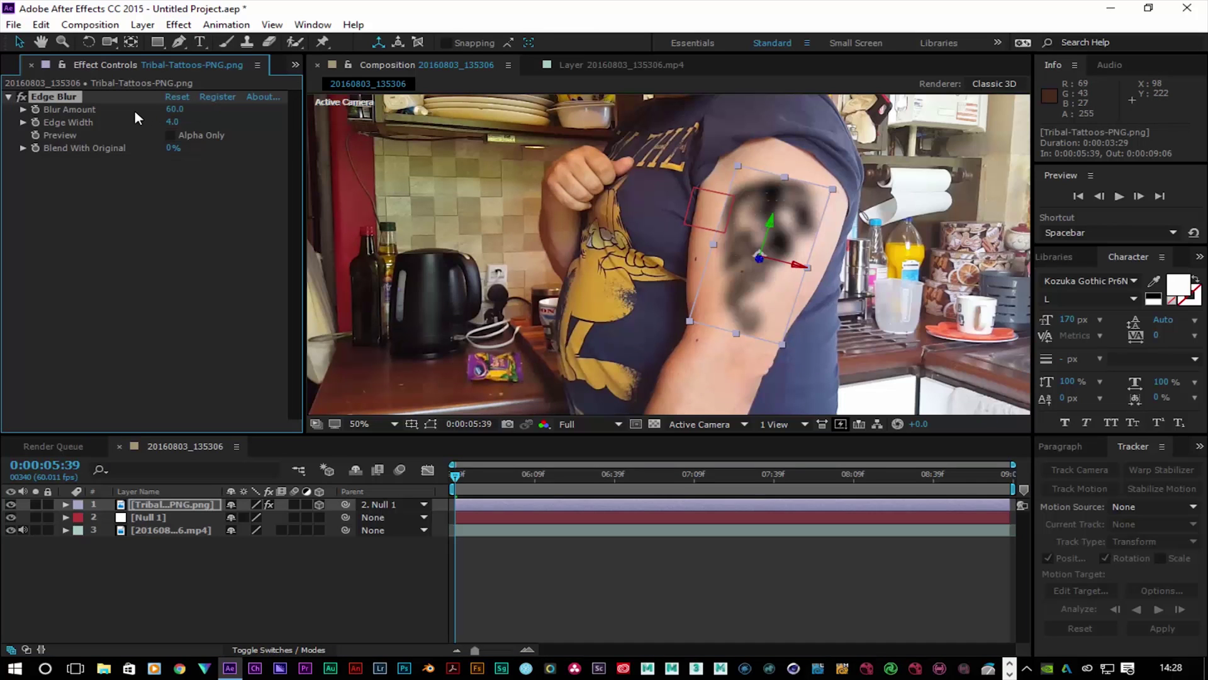
{"action": "left_click", "coordinate": [172, 111]}
{"action": "type", "text": "5"}
{"action": "key", "text": "Return"}
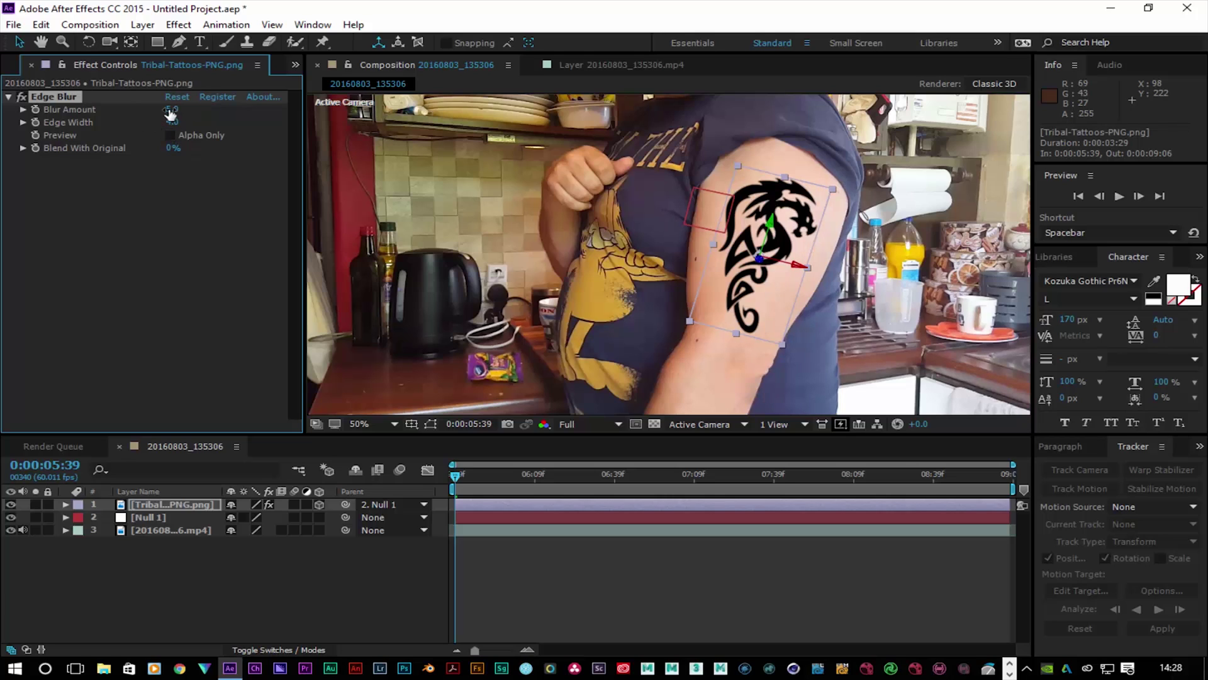
{"action": "type", "text": "3"}
{"action": "key", "text": "Return"}
Step: Add a Color Correction Curves effect to the tattoo layer, nudging the curve only slightly
{"action": "right_click", "coordinate": [186, 506]}
{"action": "mouse_move", "coordinate": [293, 275]}
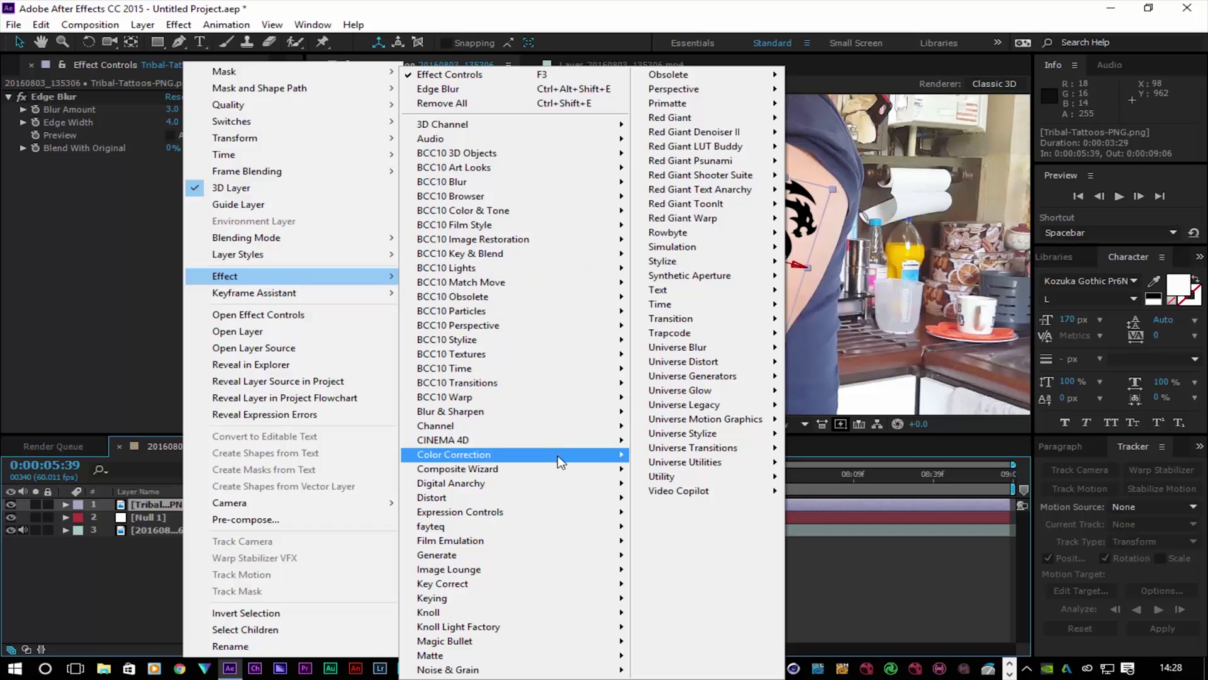
{"action": "mouse_move", "coordinate": [562, 458]}
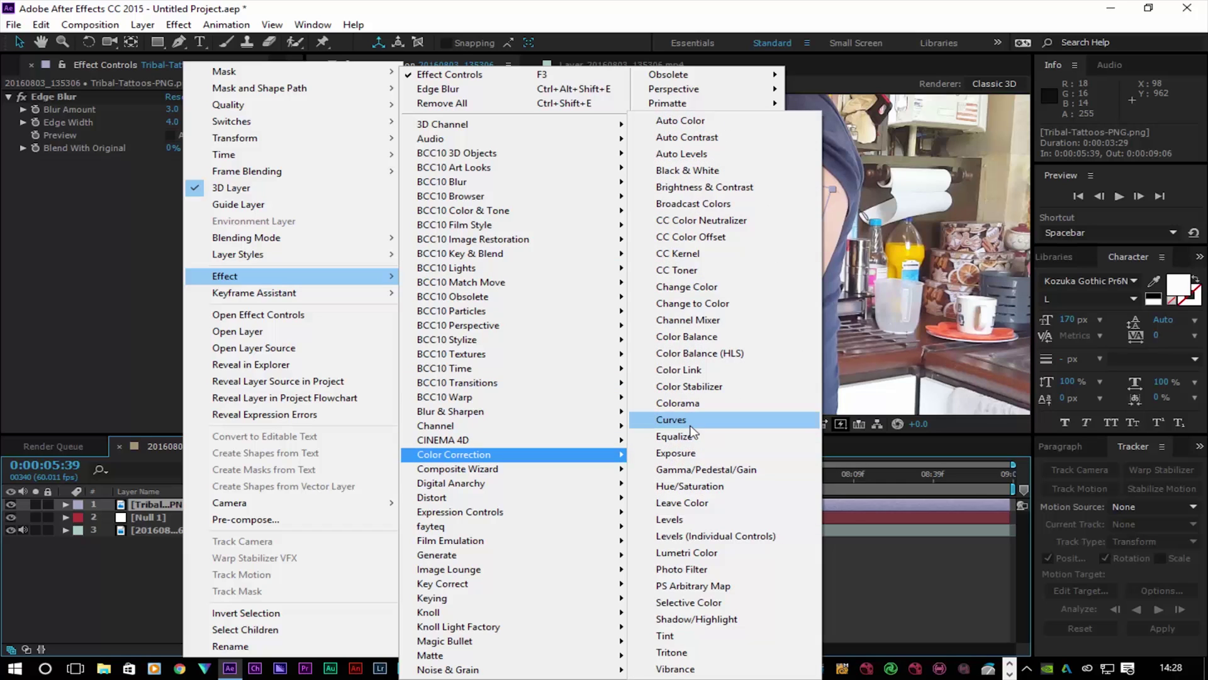
{"action": "left_click", "coordinate": [671, 419]}
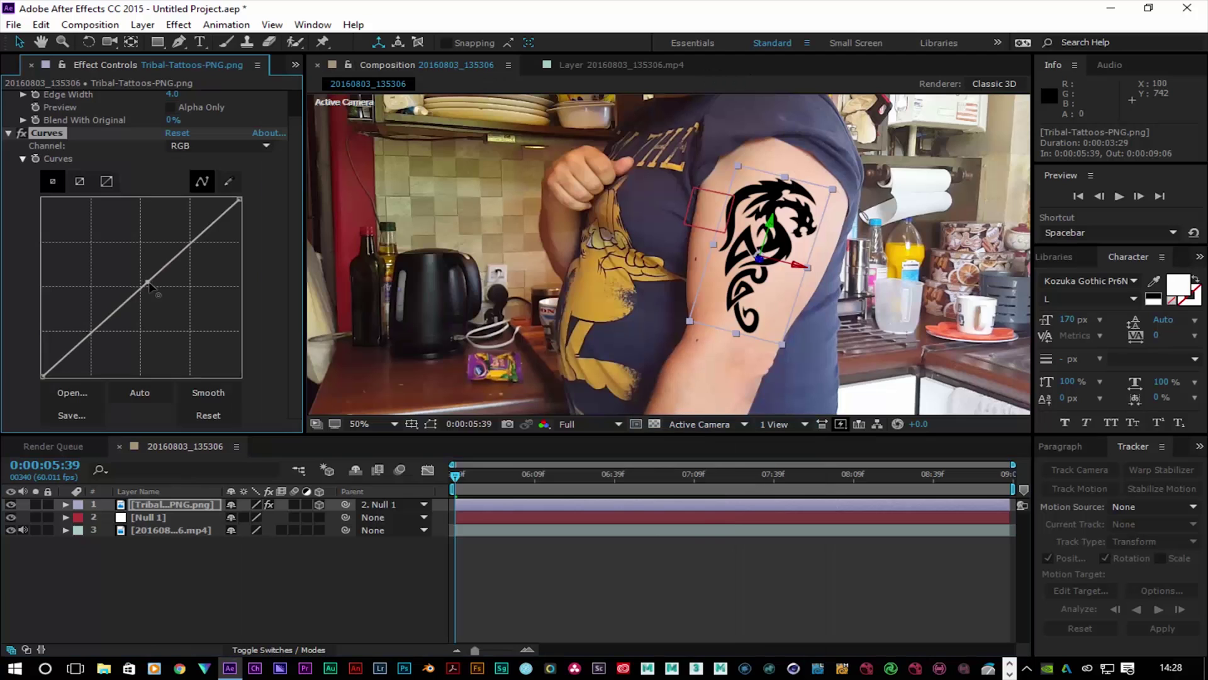
{"action": "mouse_move", "coordinate": [148, 284]}
{"action": "left_mouse_down"}
{"action": "mouse_move", "coordinate": [129, 266]}
{"action": "mouse_move", "coordinate": [139, 279]}
{"action": "left_mouse_up"}
{"action": "left_click", "coordinate": [221, 148]}
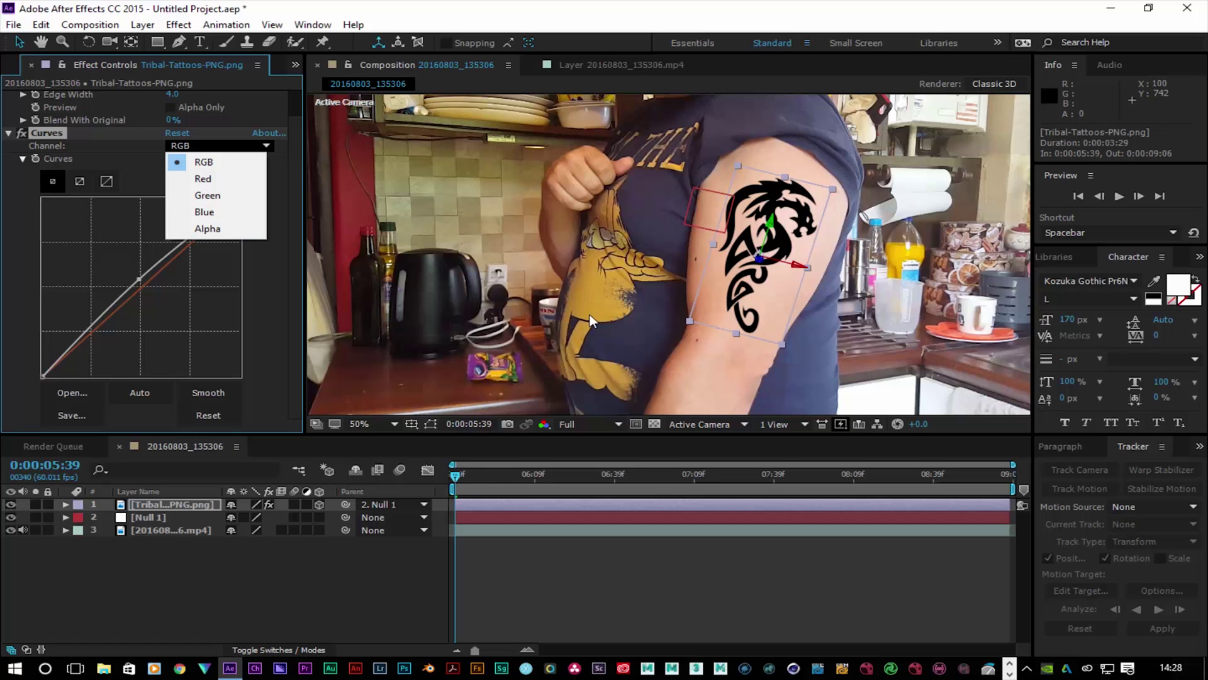
{"action": "left_click", "coordinate": [595, 292]}
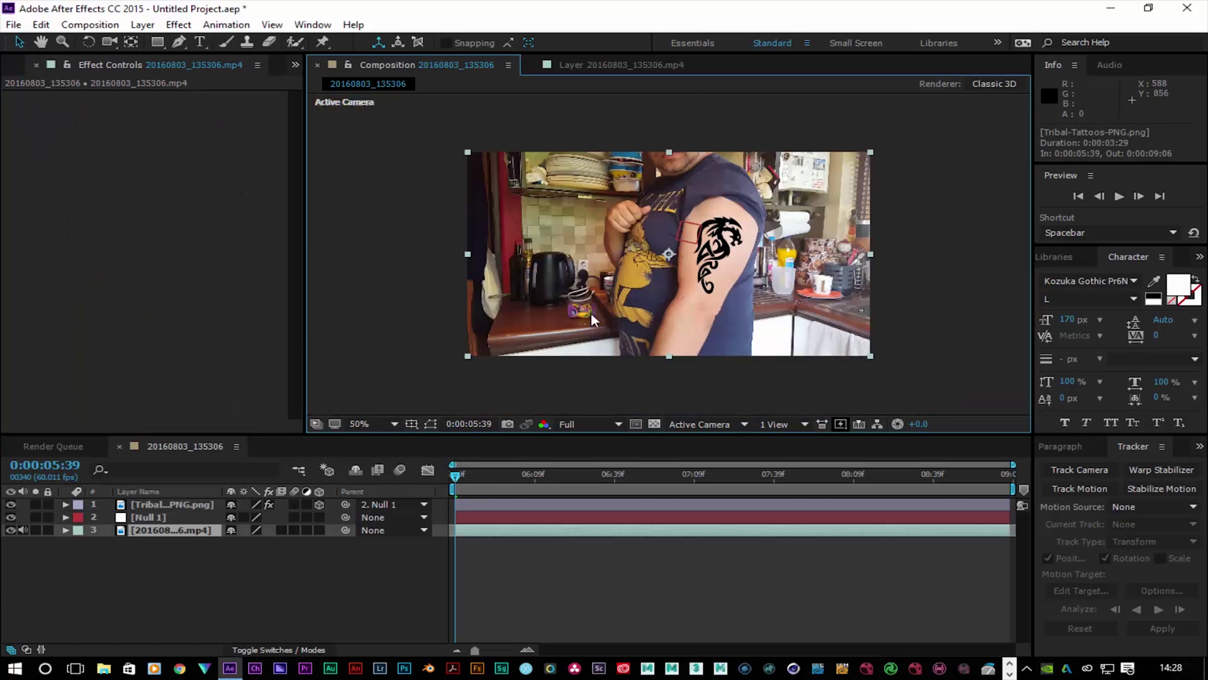
Step: Play and stop a preview, then scrub to 0:00:07:36 to check the tattoo tracking
{"action": "left_click", "coordinate": [1122, 192]}
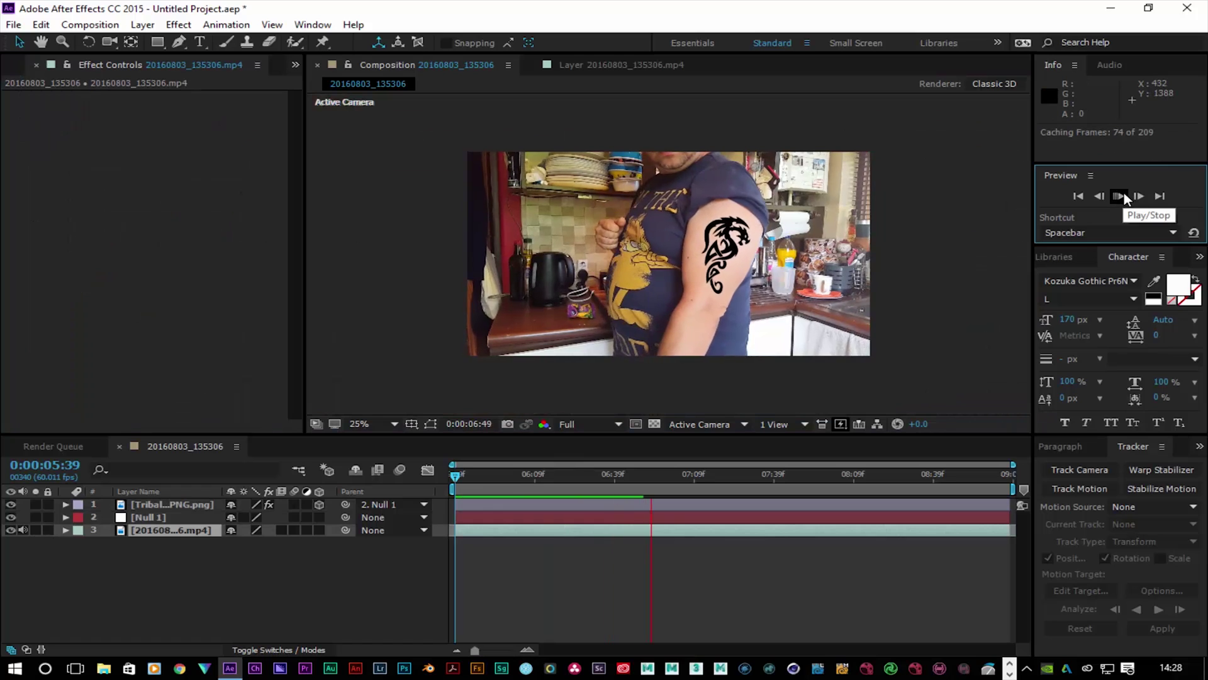
{"action": "left_click", "coordinate": [1124, 193]}
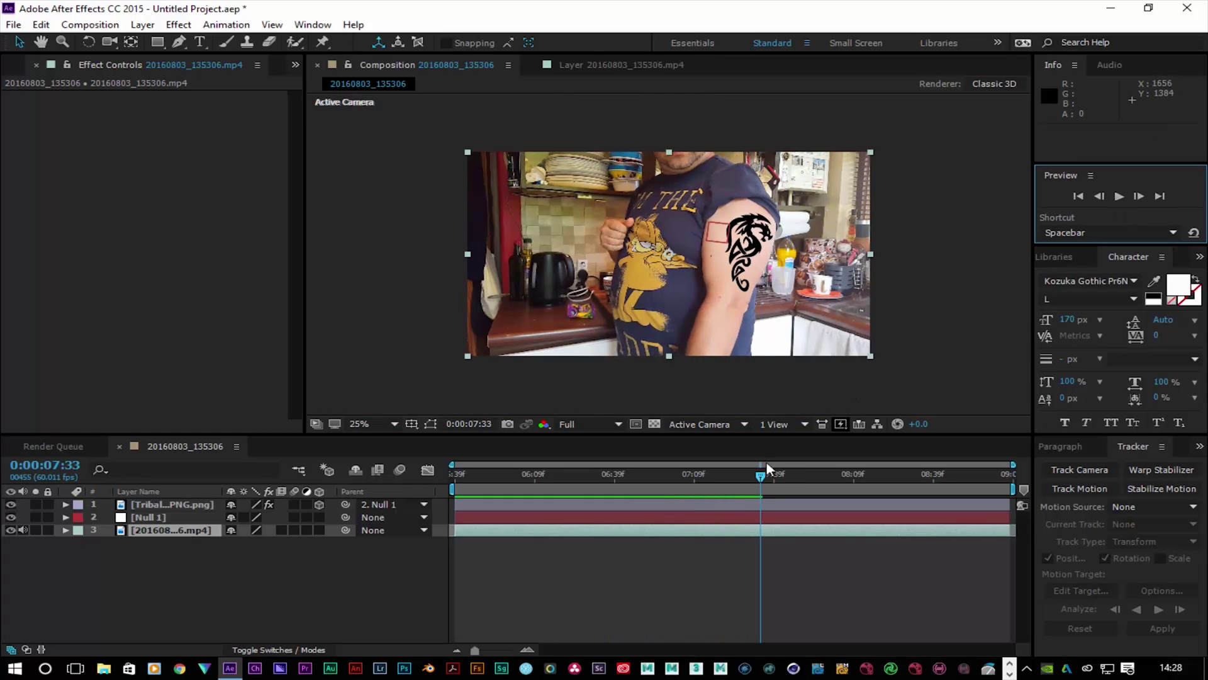
{"action": "mouse_move", "coordinate": [761, 477]}
{"action": "left_mouse_down"}
{"action": "mouse_move", "coordinate": [578, 496]}
{"action": "mouse_move", "coordinate": [812, 478]}
{"action": "mouse_move", "coordinate": [768, 479]}
{"action": "left_mouse_up"}
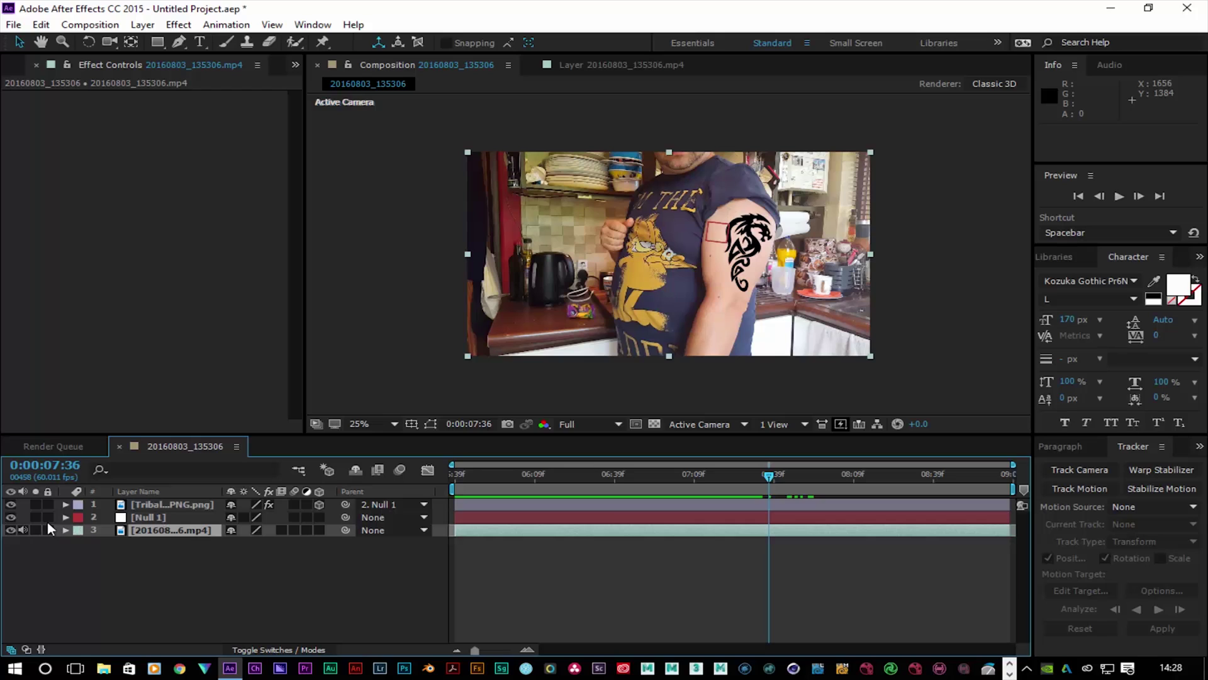
Step: Expand the tattoo and Null 1 layers to inspect Edge Blur, Curves, transforms and tracked keyframes
{"action": "left_click", "coordinate": [64, 517]}
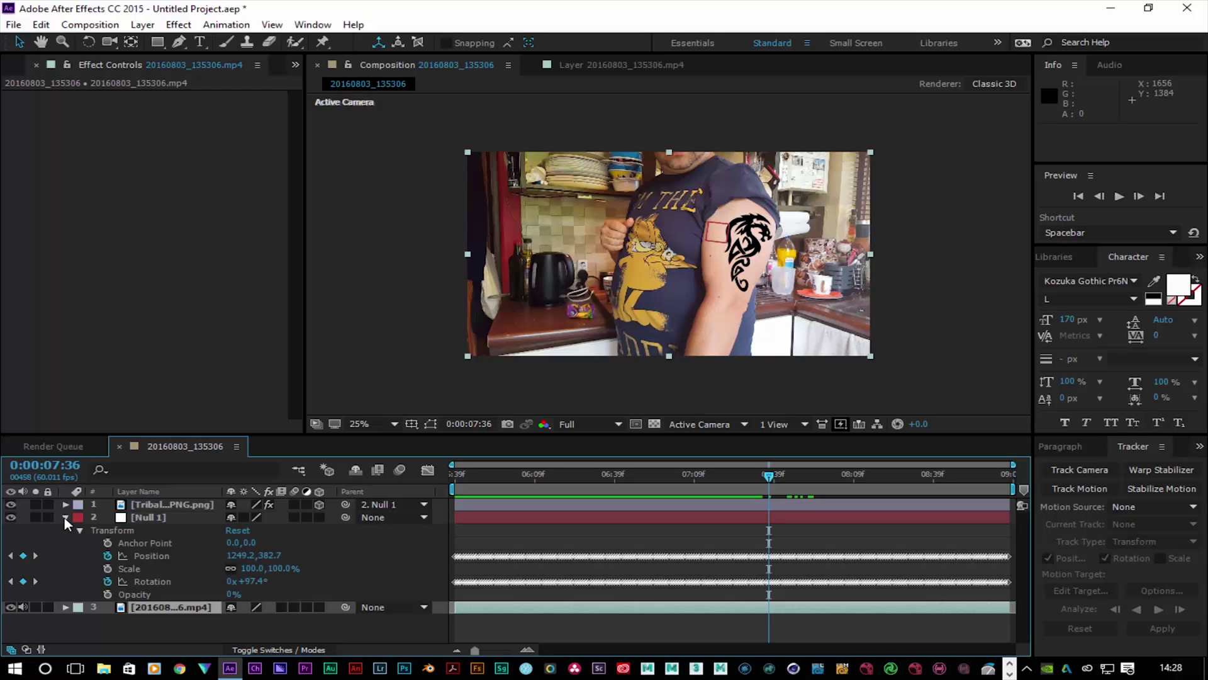
{"action": "left_click", "coordinate": [66, 517]}
{"action": "left_click", "coordinate": [65, 504]}
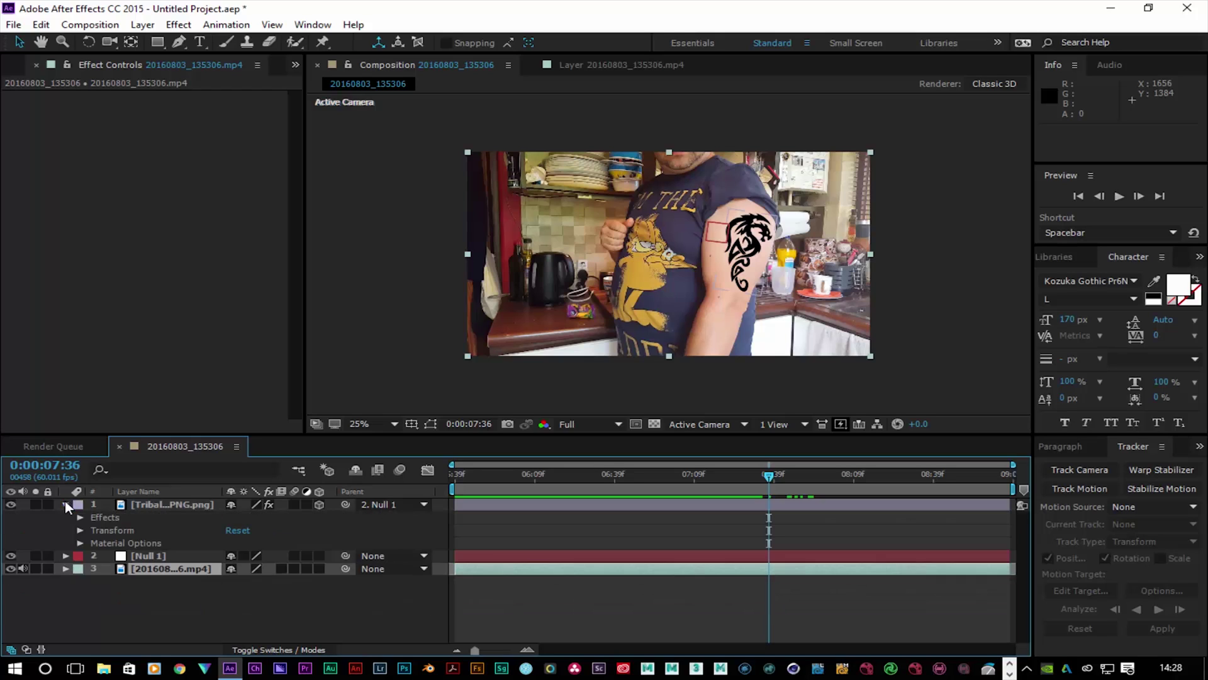
{"action": "left_click", "coordinate": [80, 518]}
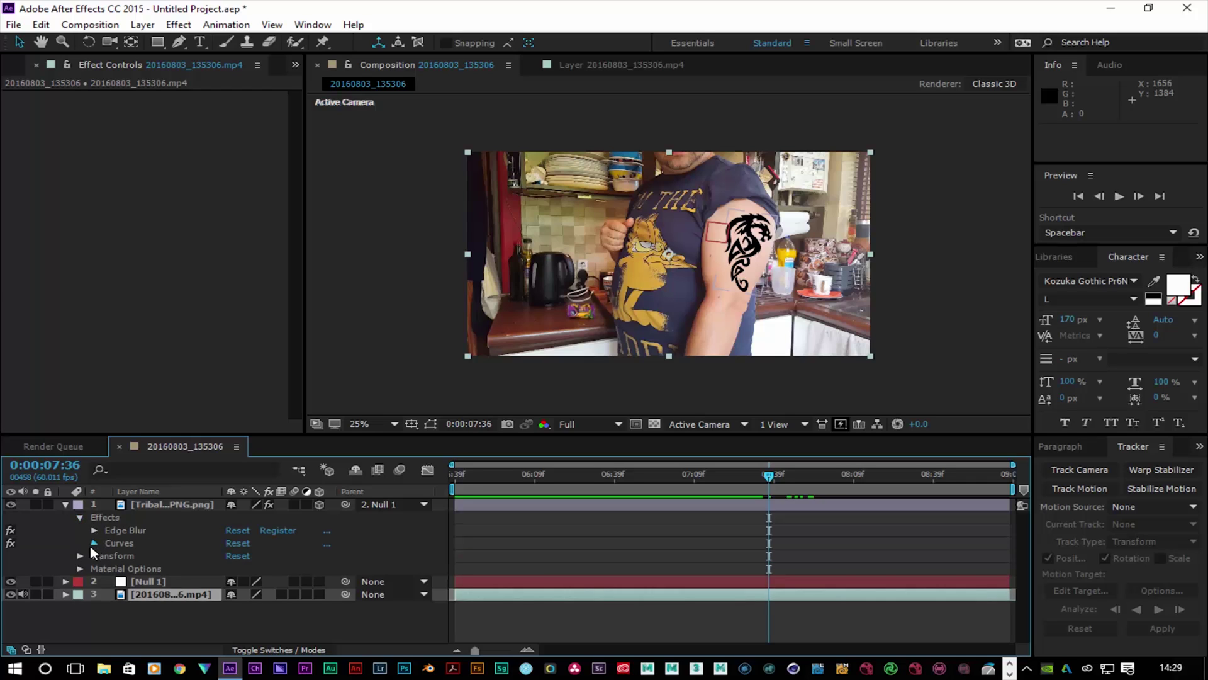
{"action": "left_click", "coordinate": [93, 543]}
{"action": "left_click", "coordinate": [94, 530]}
{"action": "scroll", "coordinate": [93, 531], "scroll_direction": "down", "scroll_amount": 1}
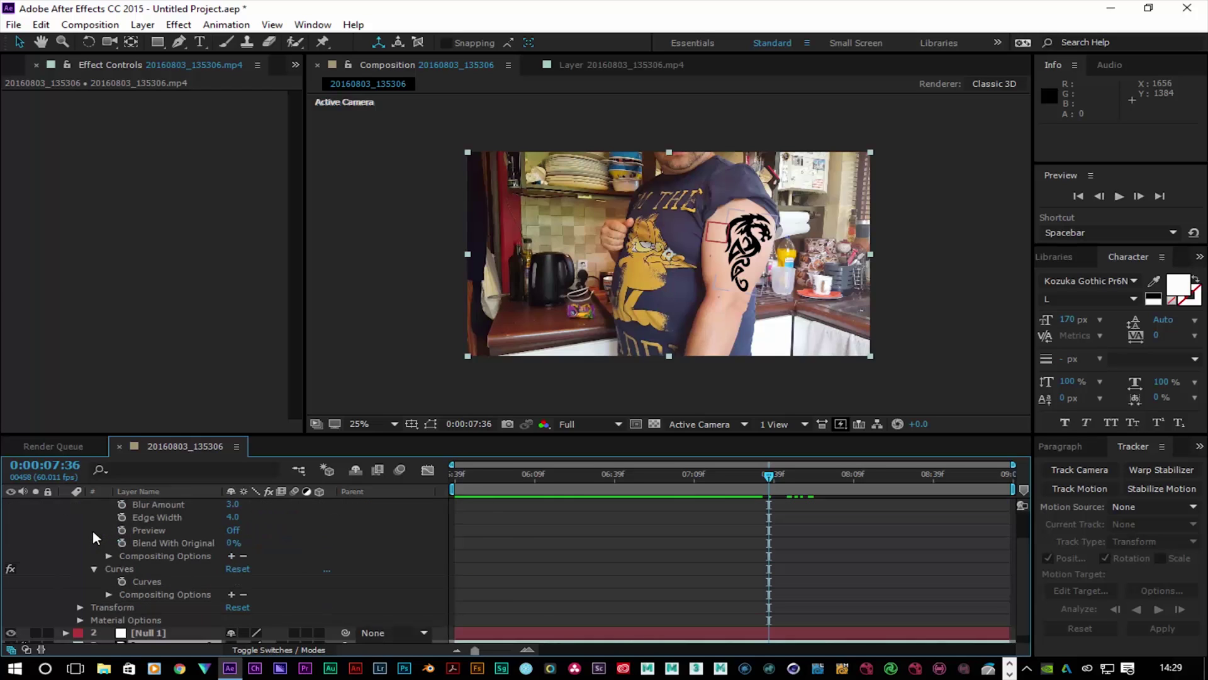
{"action": "scroll", "coordinate": [93, 539], "scroll_direction": "down", "scroll_amount": 1}
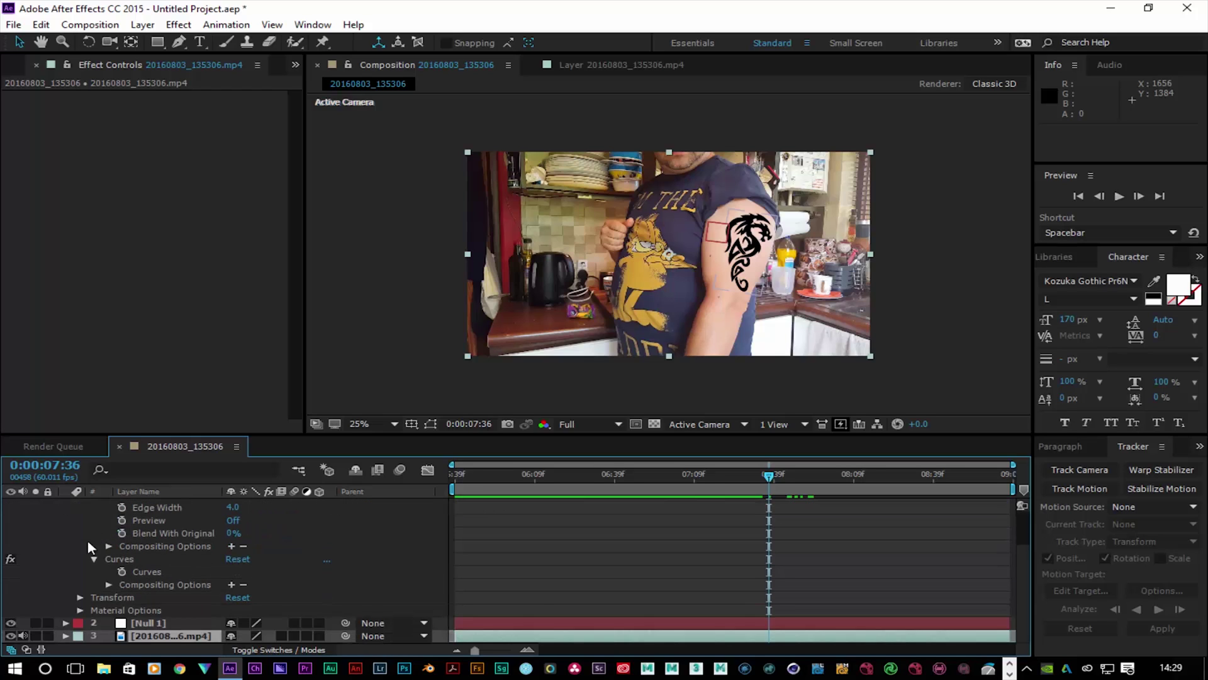
{"action": "left_click", "coordinate": [81, 598]}
{"action": "scroll", "coordinate": [81, 593], "scroll_direction": "down", "scroll_amount": 2}
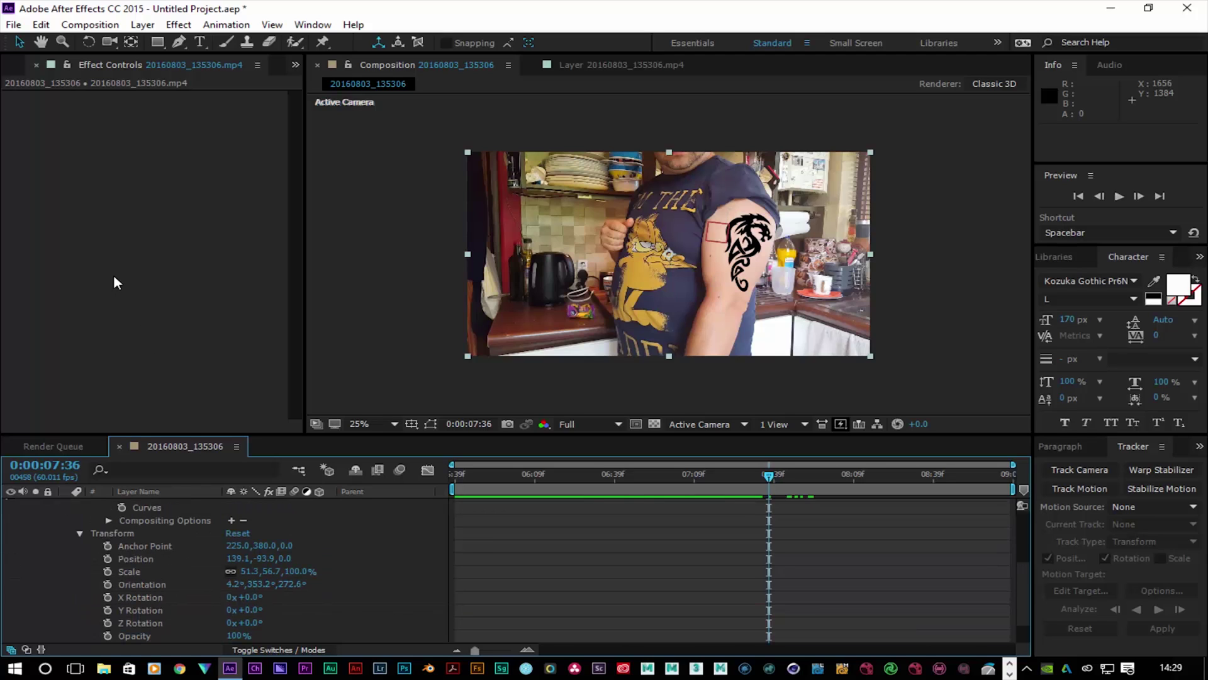
{"action": "scroll", "coordinate": [52, 535], "scroll_direction": "up", "scroll_amount": 4}
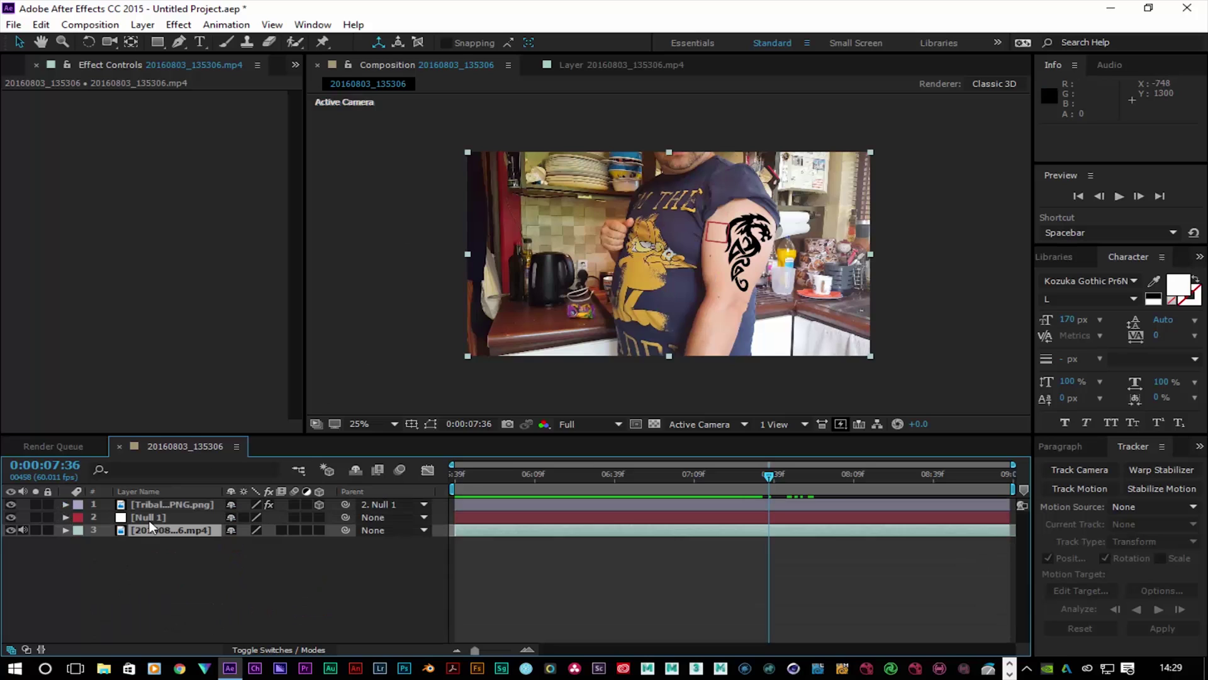
{"action": "left_click", "coordinate": [149, 520]}
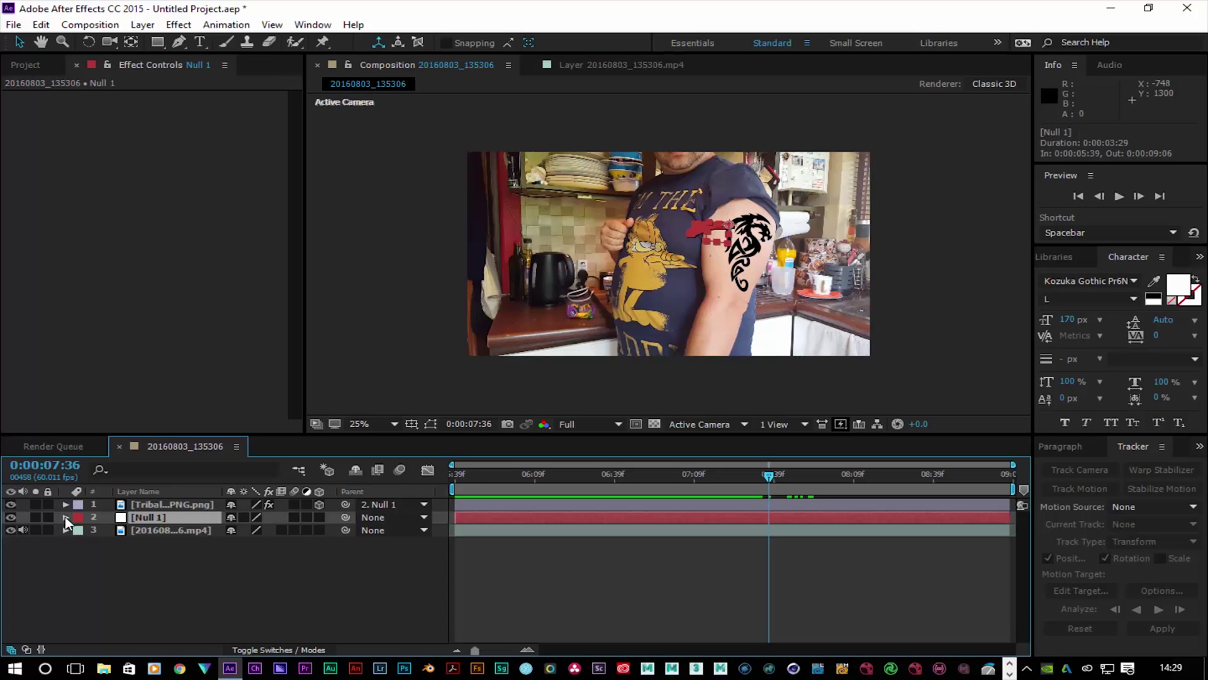
{"action": "left_click", "coordinate": [65, 517]}
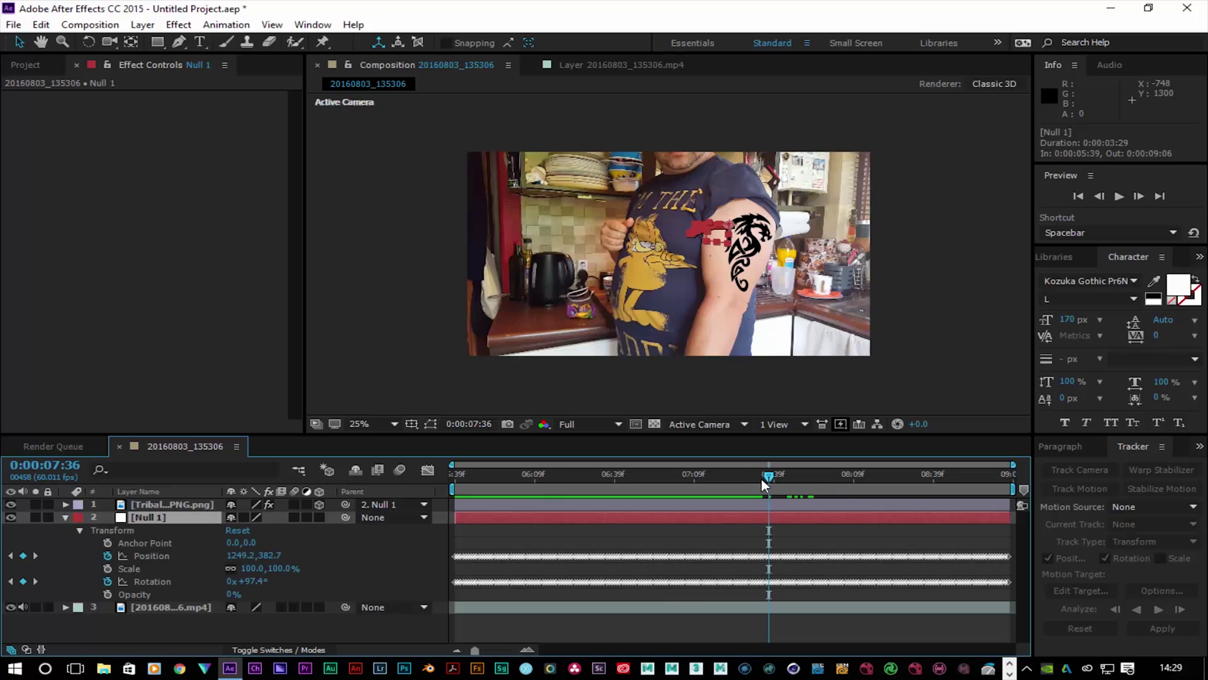
Step: At 0:00:07:32, nudge the tattoo slightly in the viewer to fit the upper arm
{"action": "left_click_drag", "start_coordinate": [761, 479], "coordinate": [759, 478]}
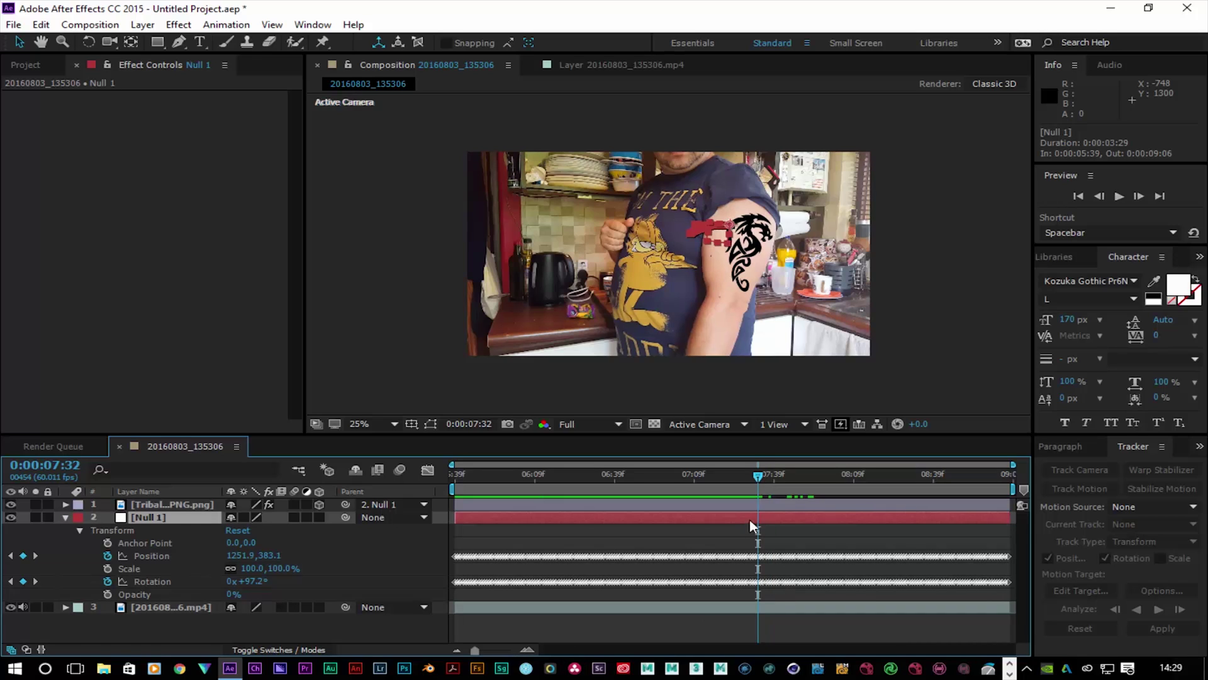
{"action": "left_click", "coordinate": [748, 250]}
{"action": "left_click_drag", "start_coordinate": [748, 251], "coordinate": [743, 253]}
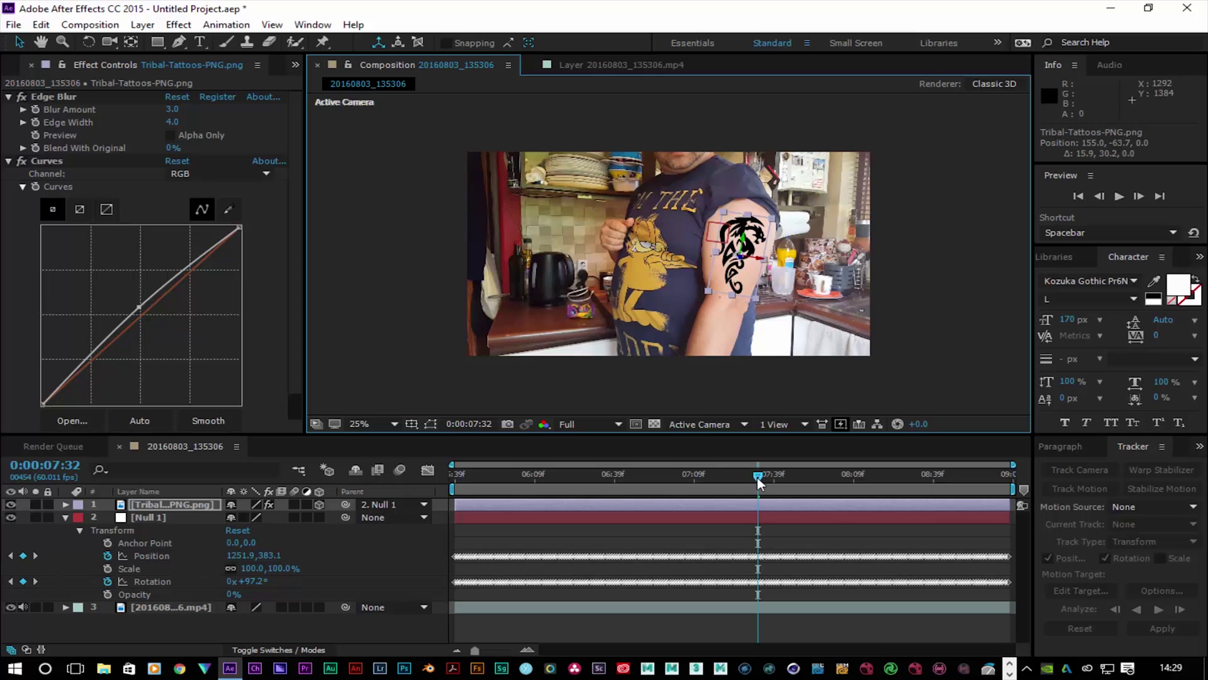
Step: Move the playhead back to 0:00:06:43 and collapse Null 1's Transform properties
{"action": "left_click_drag", "start_coordinate": [757, 477], "coordinate": [625, 516]}
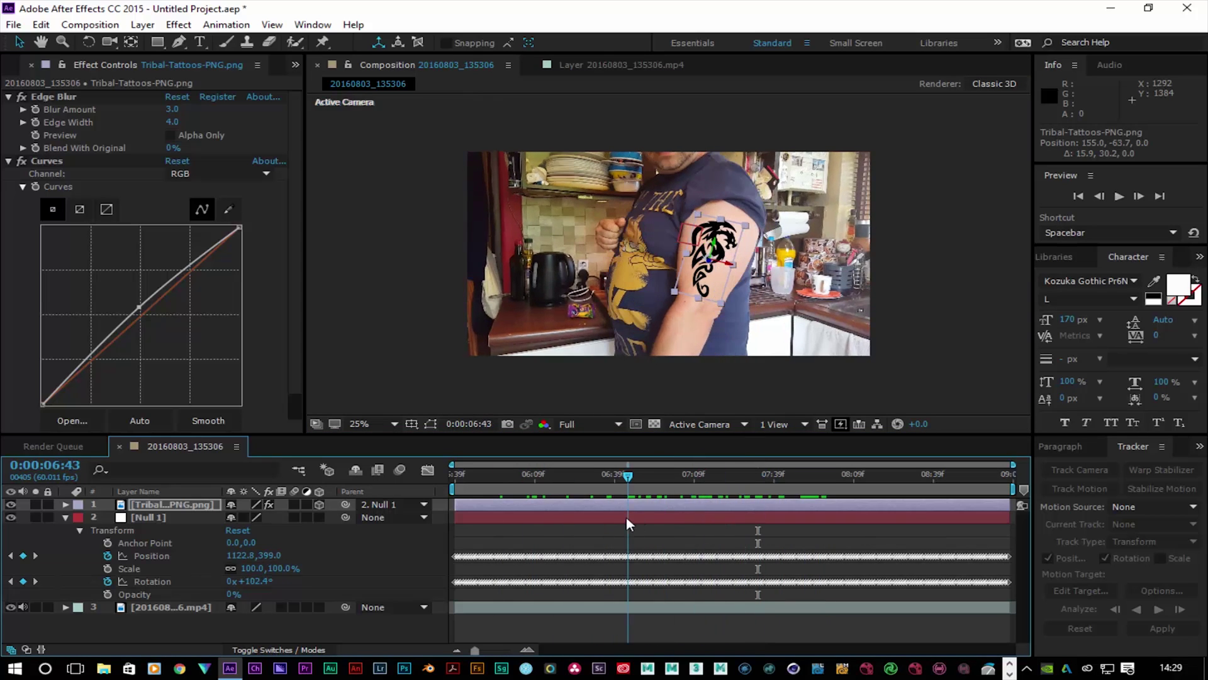
{"action": "left_click", "coordinate": [65, 517]}
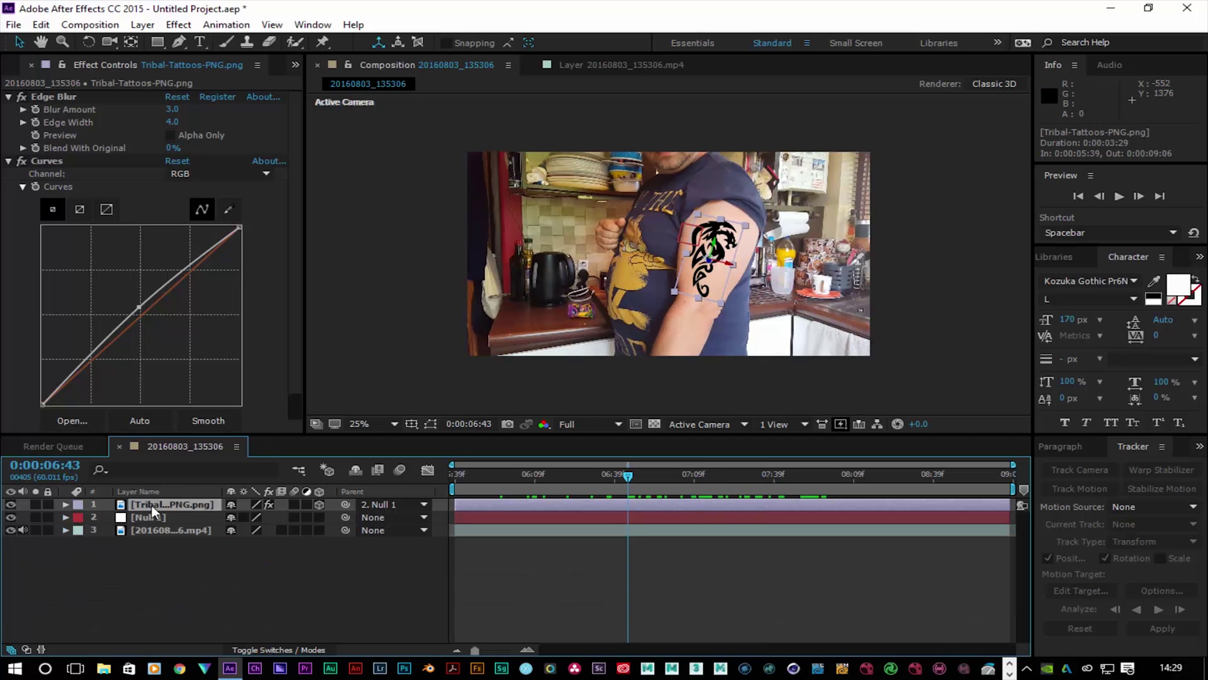
Step: Apply Color Correction > Brightness & Contrast to the Tribal tattoo layer
{"action": "right_click", "coordinate": [152, 505]}
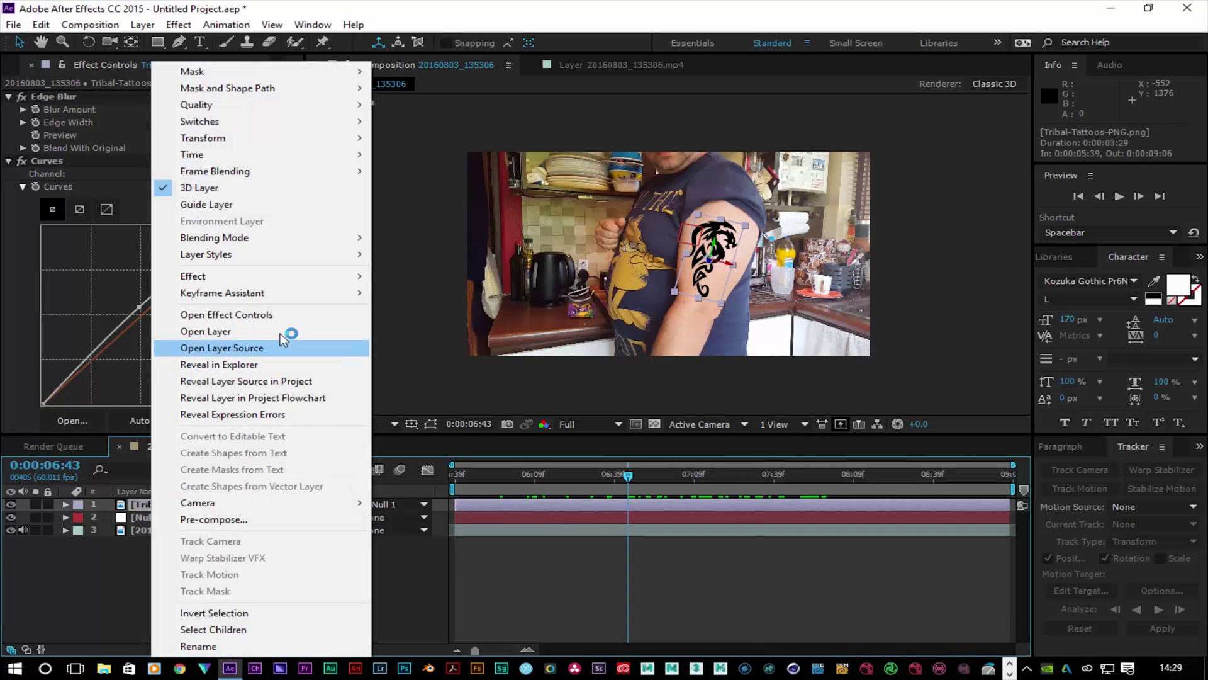
{"action": "mouse_move", "coordinate": [298, 274]}
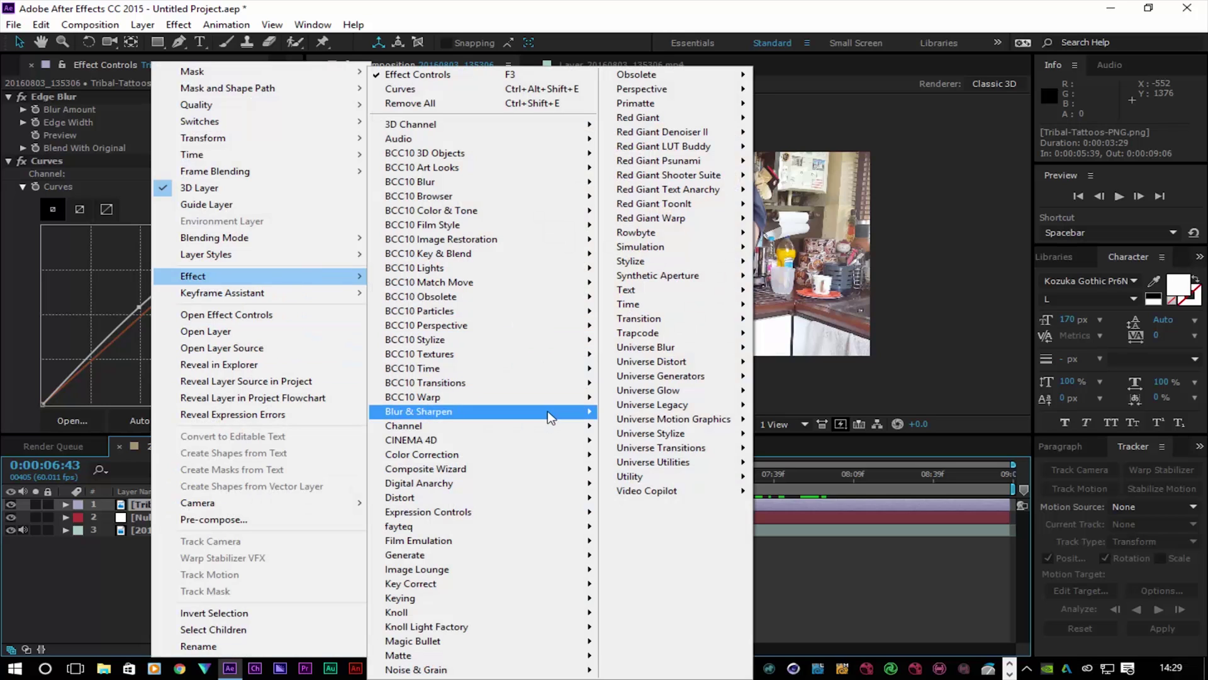
{"action": "mouse_move", "coordinate": [550, 415]}
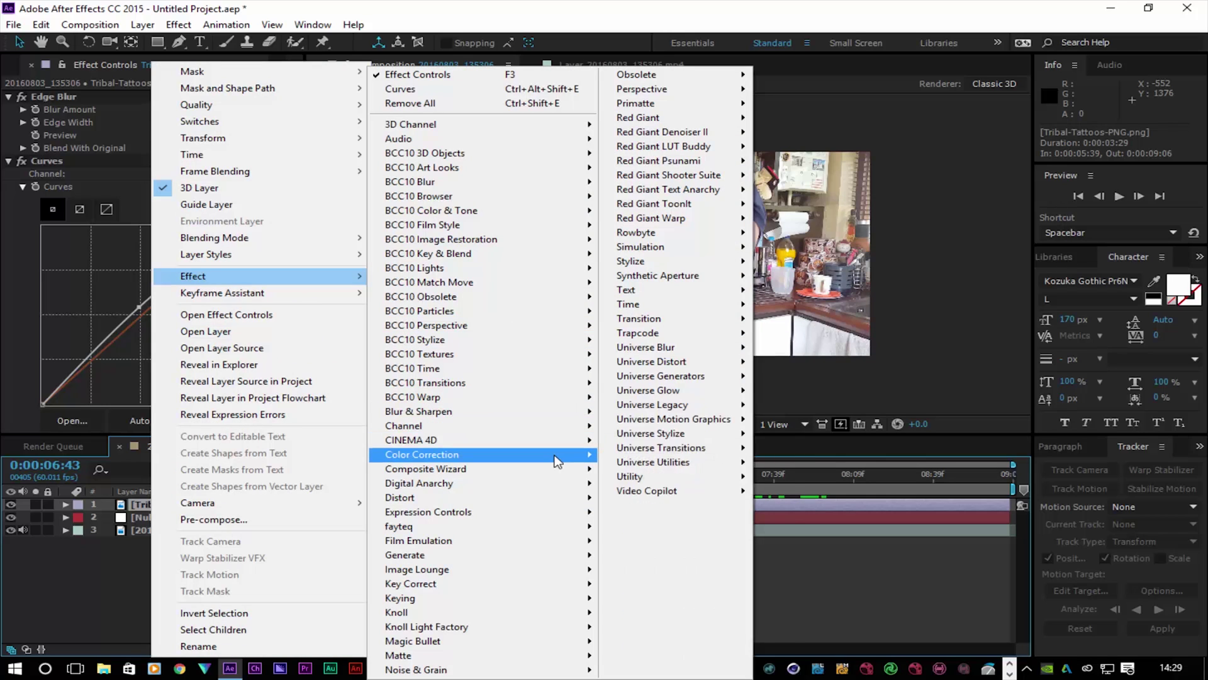
{"action": "mouse_move", "coordinate": [556, 462]}
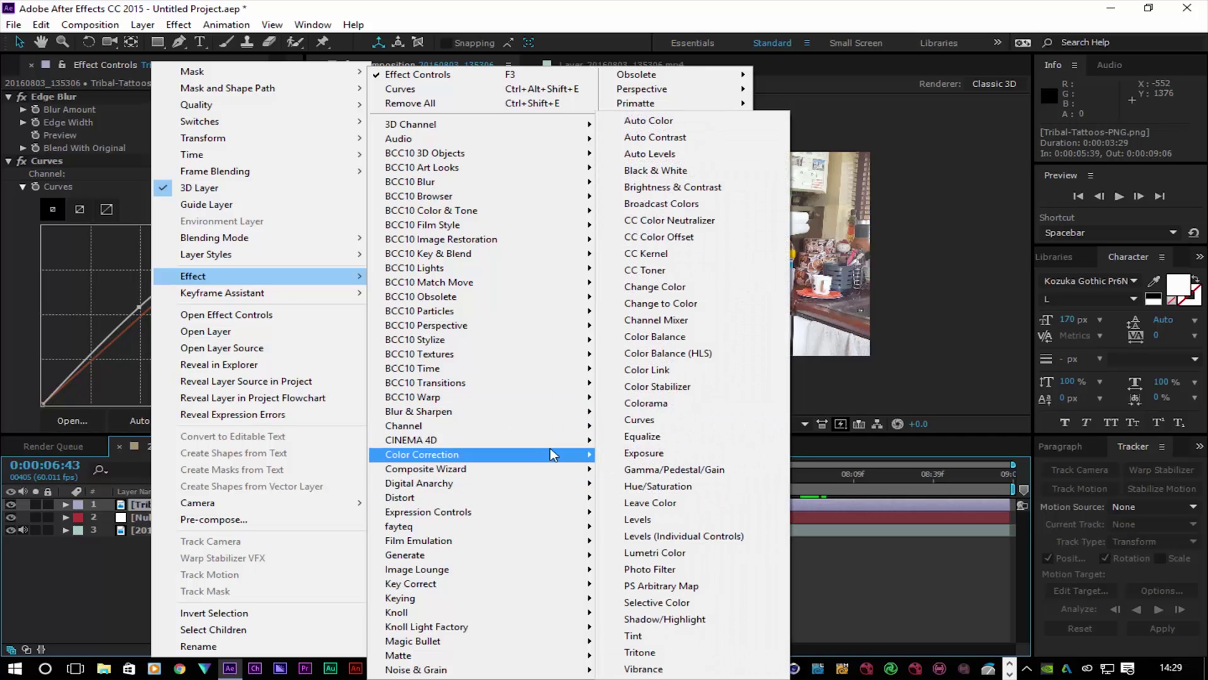
{"action": "left_click", "coordinate": [667, 187]}
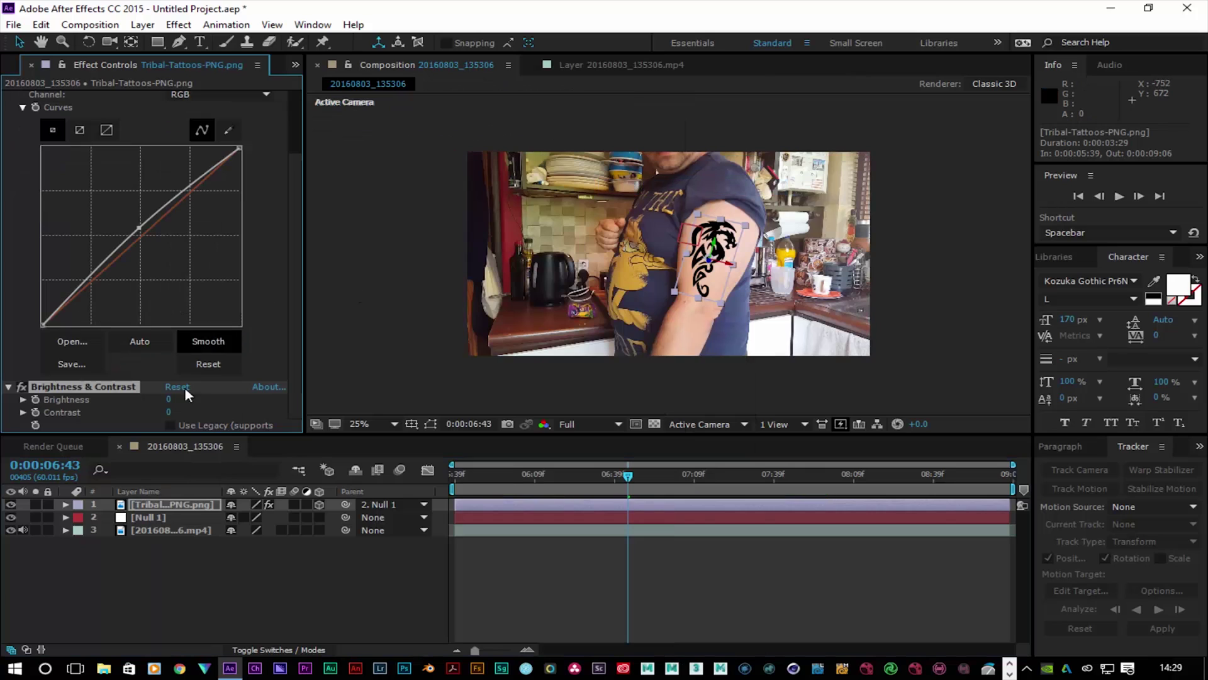
Step: Lower the effect's Brightness to -41 to darken the tattoo
{"action": "scroll", "coordinate": [188, 378], "scroll_direction": "up", "scroll_amount": 1}
{"action": "scroll", "coordinate": [59, 365], "scroll_direction": "down", "scroll_amount": 1}
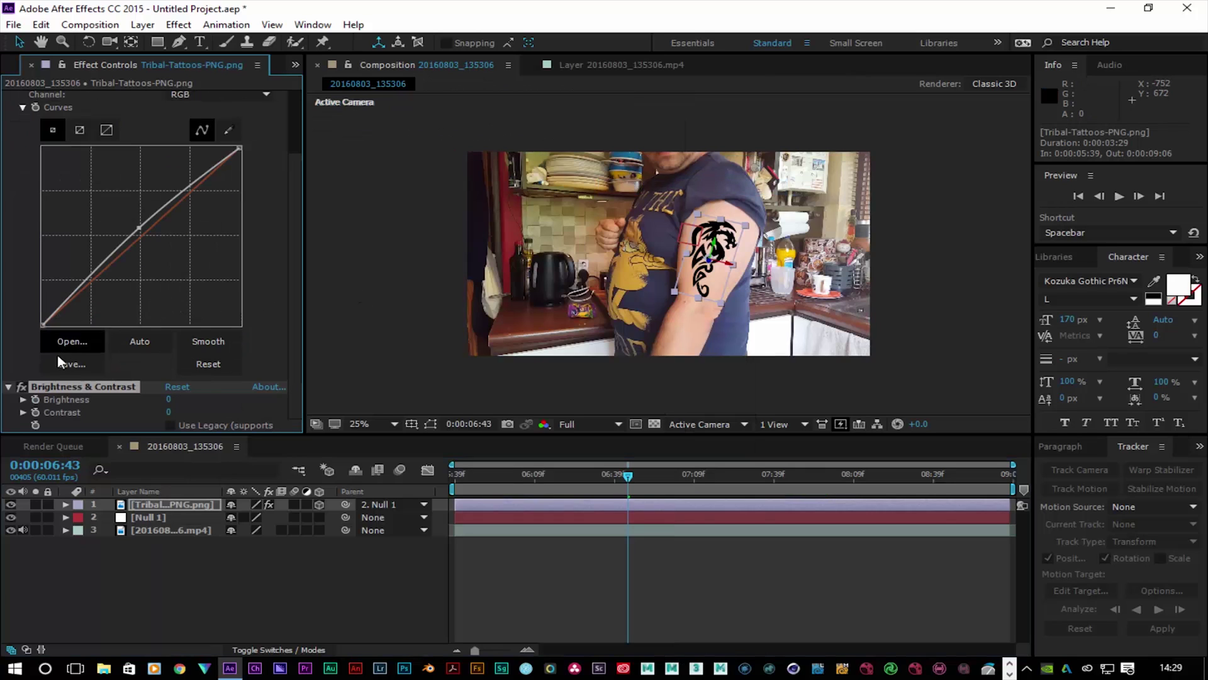
{"action": "left_click", "coordinate": [22, 399]}
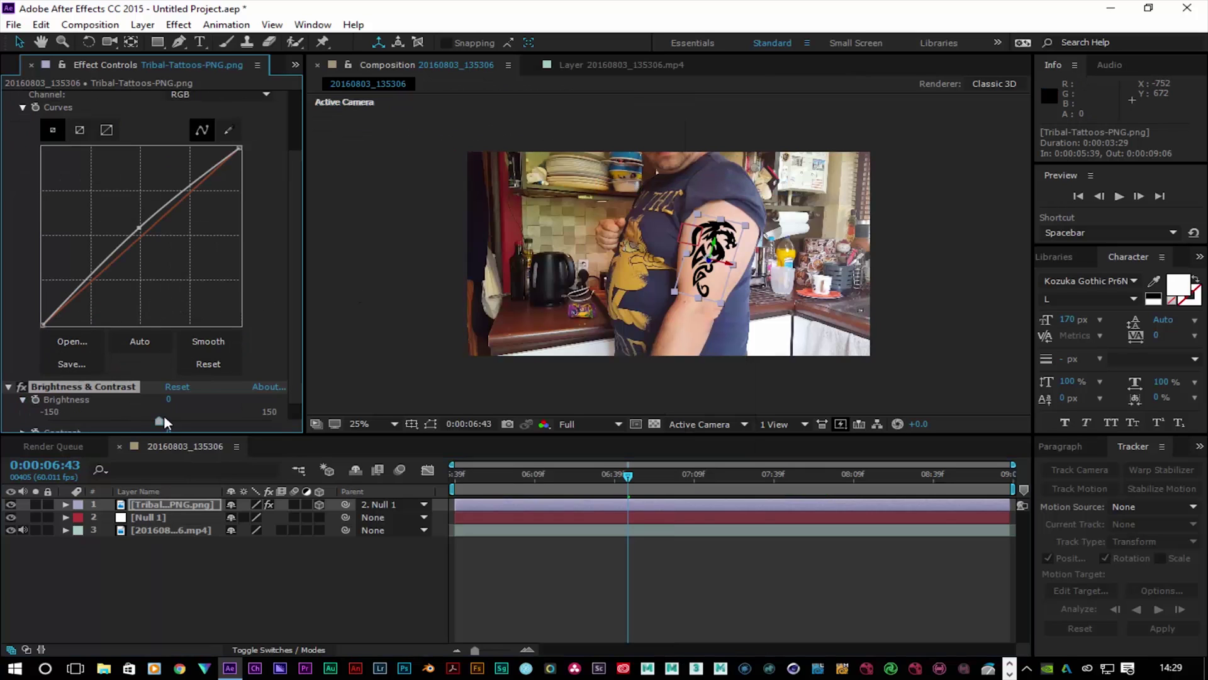
{"action": "left_click_drag", "start_coordinate": [146, 422], "coordinate": [119, 421]}
{"action": "scroll", "coordinate": [156, 404], "scroll_direction": "down", "scroll_amount": 1}
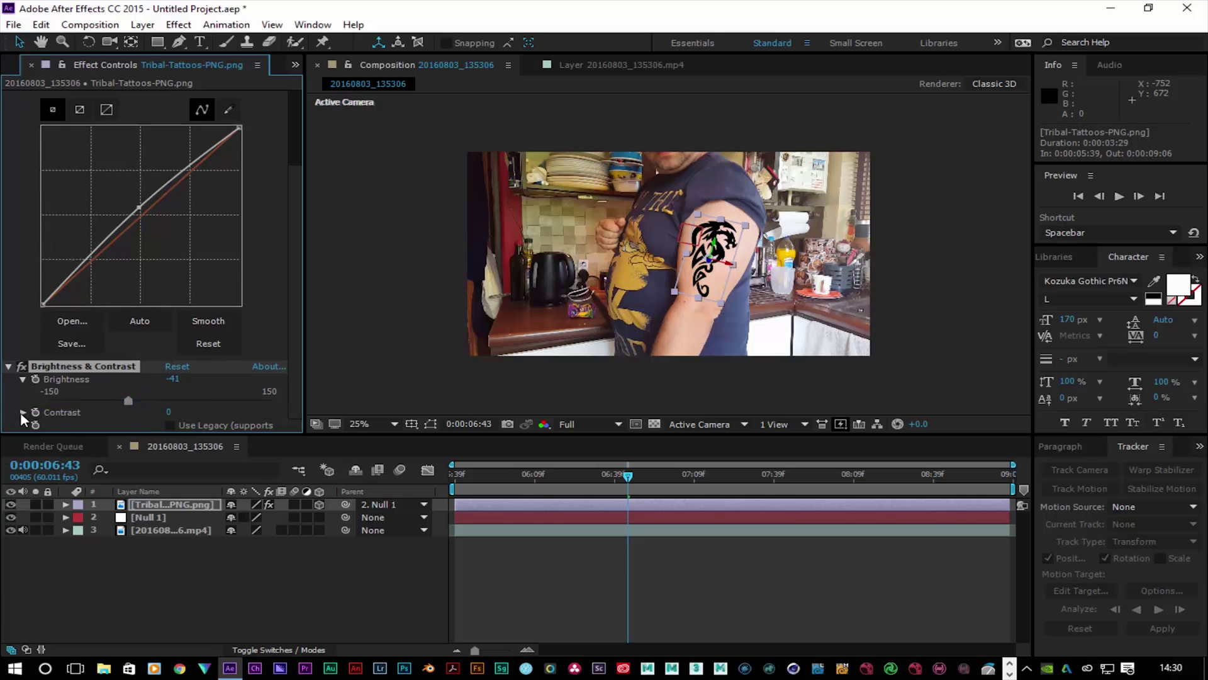